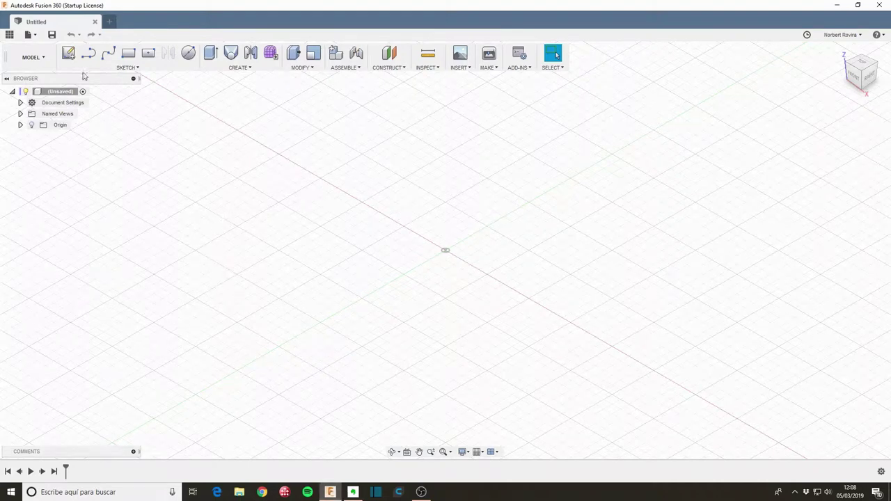
# Start a sketch on the XY ground plane with the Fit Point Spline tool
pyautogui.click(68, 54)
pyautogui.click(496, 254)
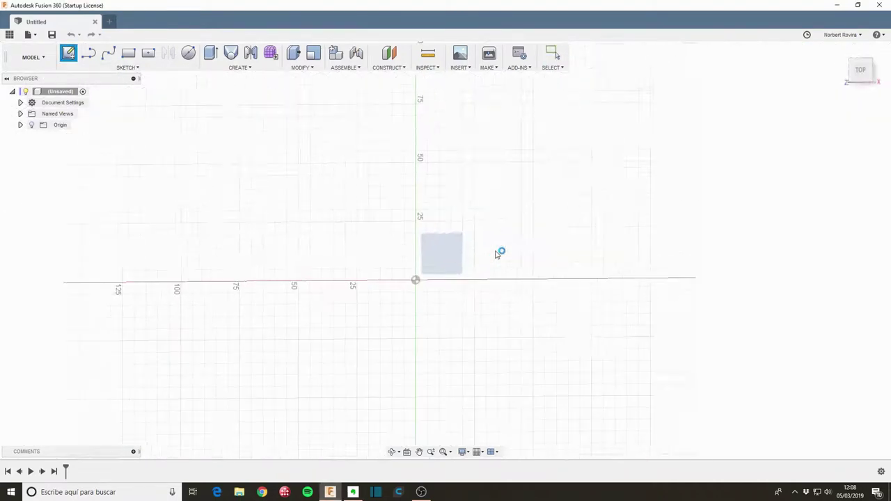
pyautogui.click(109, 54)
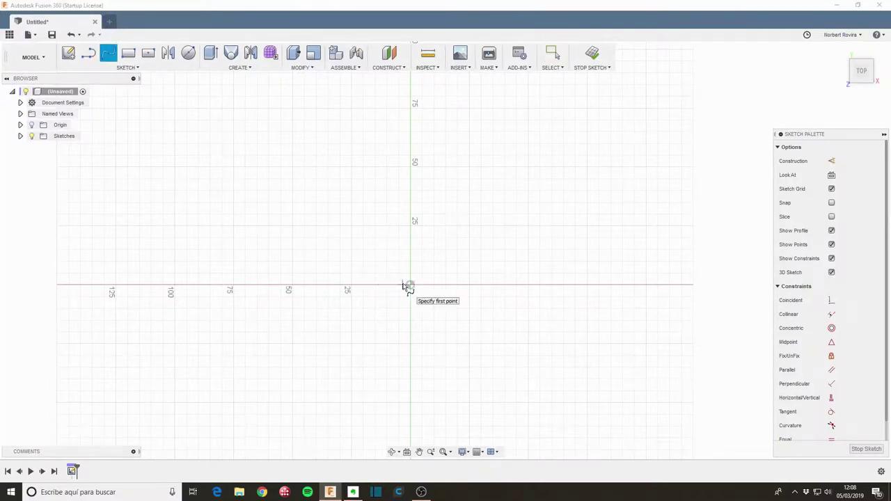
# Place seven spline points around the origin and close the curve on the first point
pyautogui.click(381, 225)
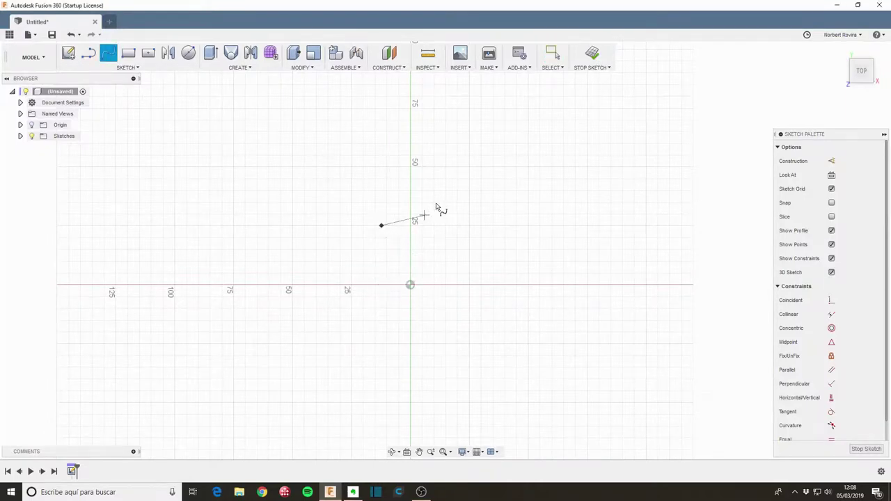
pyautogui.click(478, 186)
pyautogui.click(549, 286)
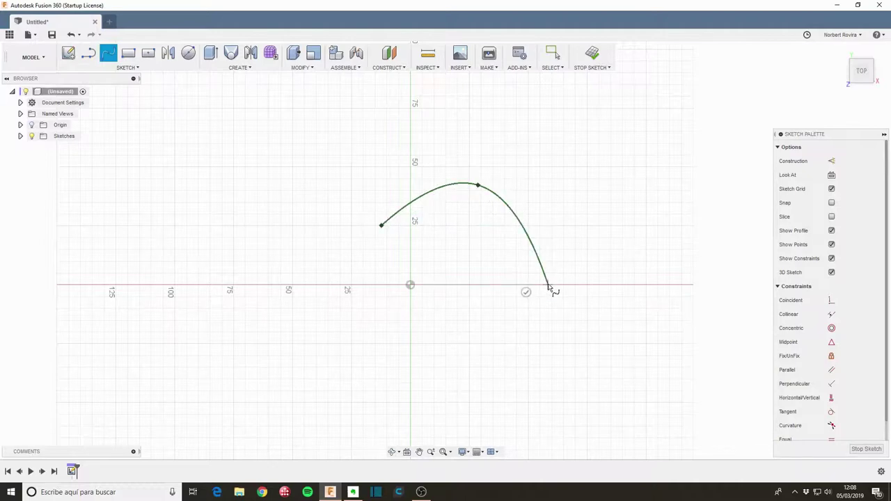
pyautogui.click(465, 360)
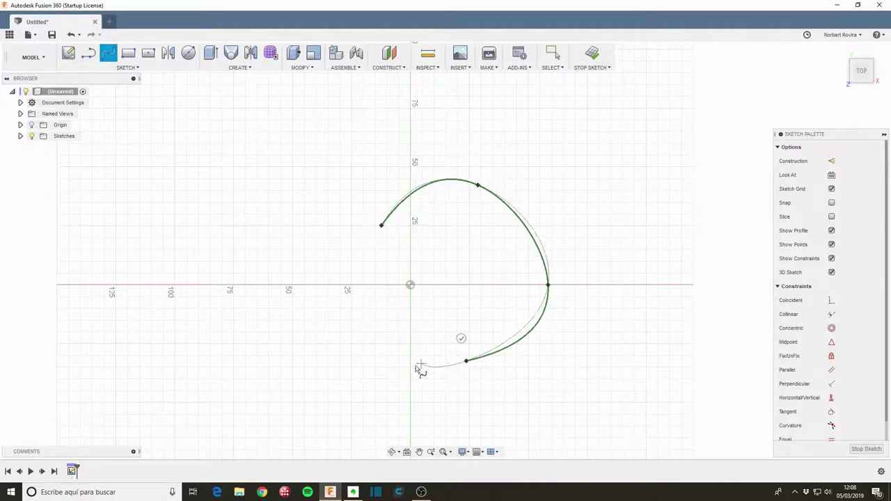
pyautogui.click(381, 408)
pyautogui.click(296, 332)
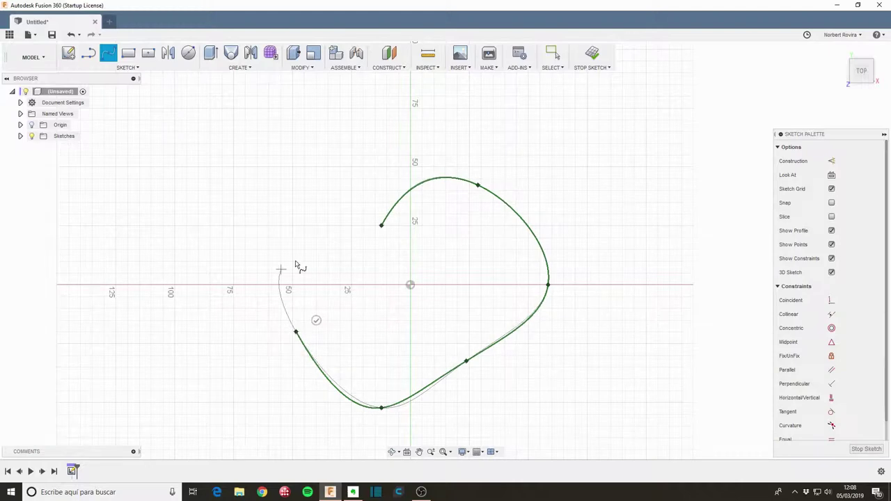
pyautogui.click(318, 252)
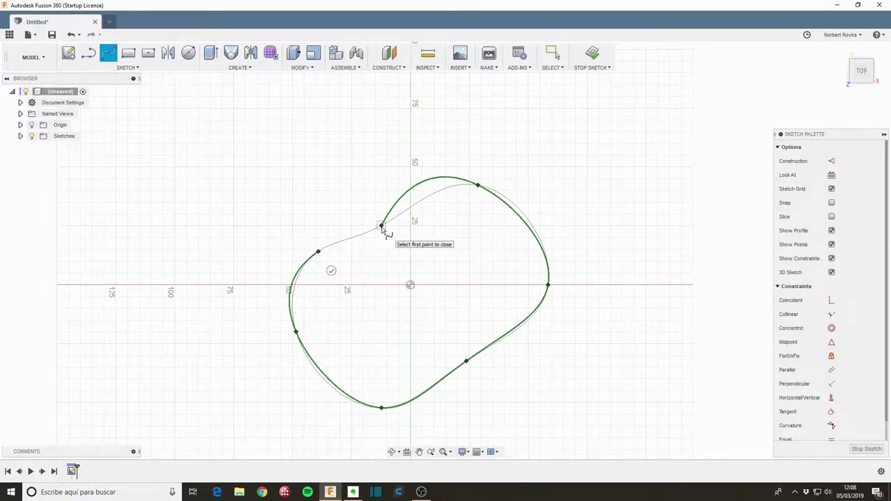
pyautogui.click(381, 226)
# Bend the spline's top, lower-right and upper-left with tangent handles, sharpening the right side to a point
pyautogui.press('Escape')
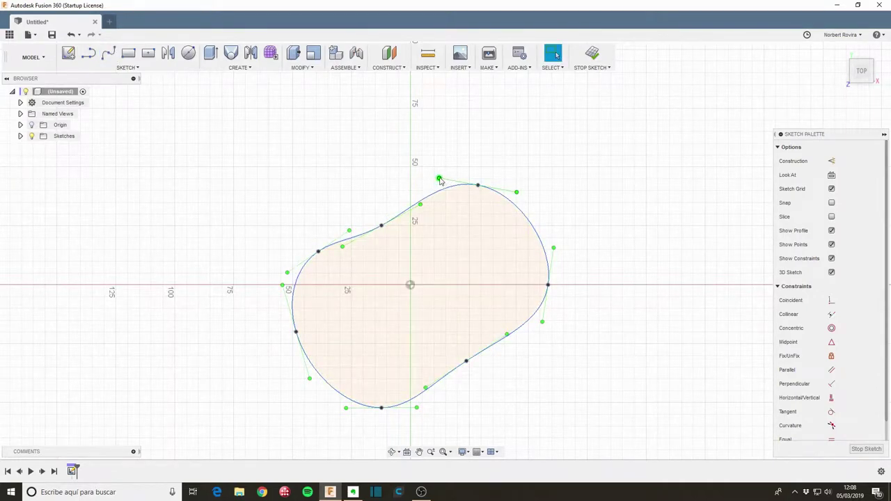
pyautogui.moveTo(439, 180); pyautogui.dragTo(388, 132)
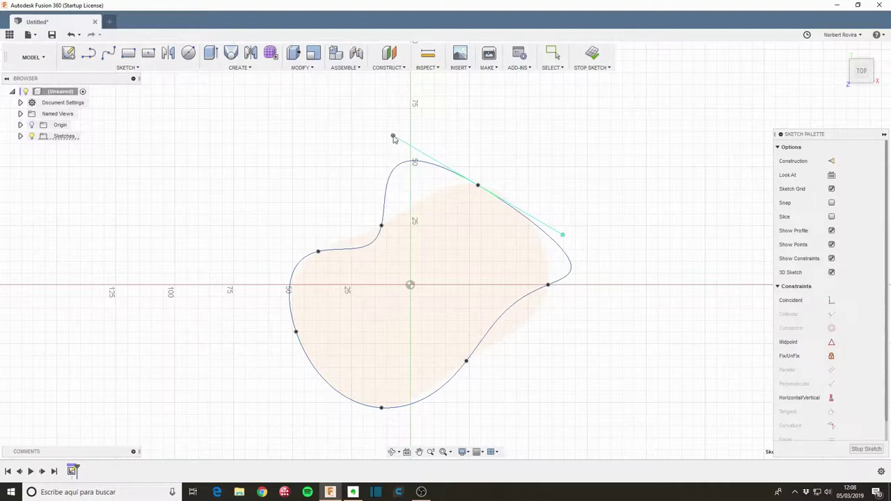
pyautogui.click(466, 360)
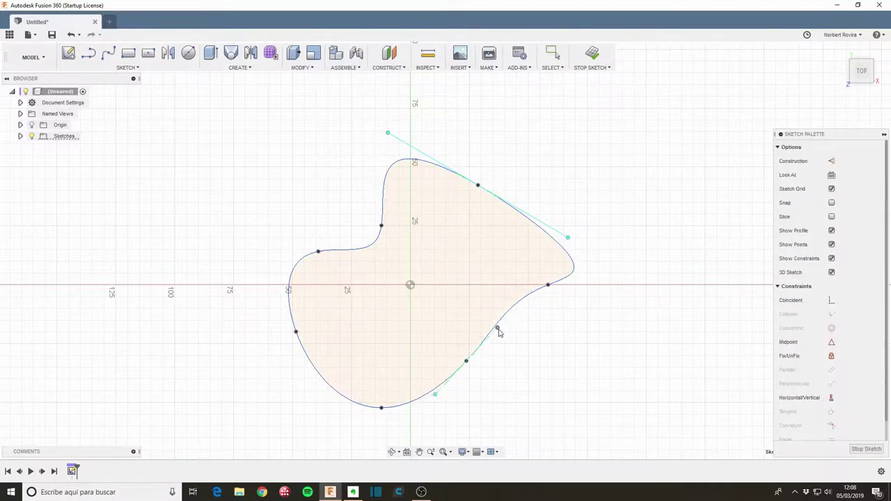
pyautogui.moveTo(498, 333)
pyautogui.mouseDown()
pyautogui.moveTo(487, 370)
pyautogui.moveTo(509, 378)
pyautogui.mouseUp()
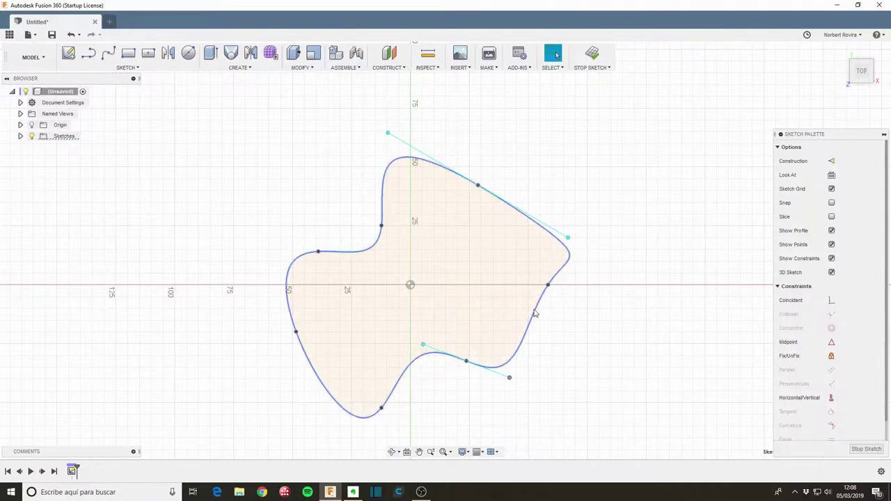
pyautogui.click(548, 284)
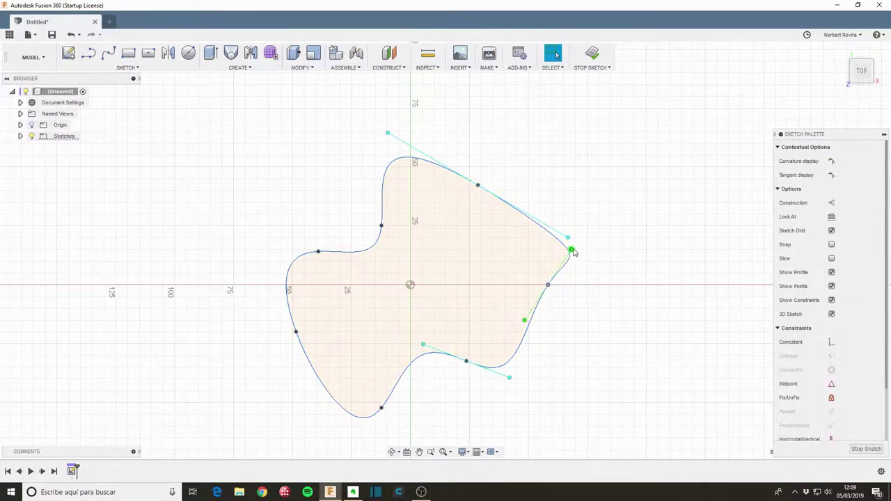
pyautogui.moveTo(572, 250); pyautogui.dragTo(603, 254)
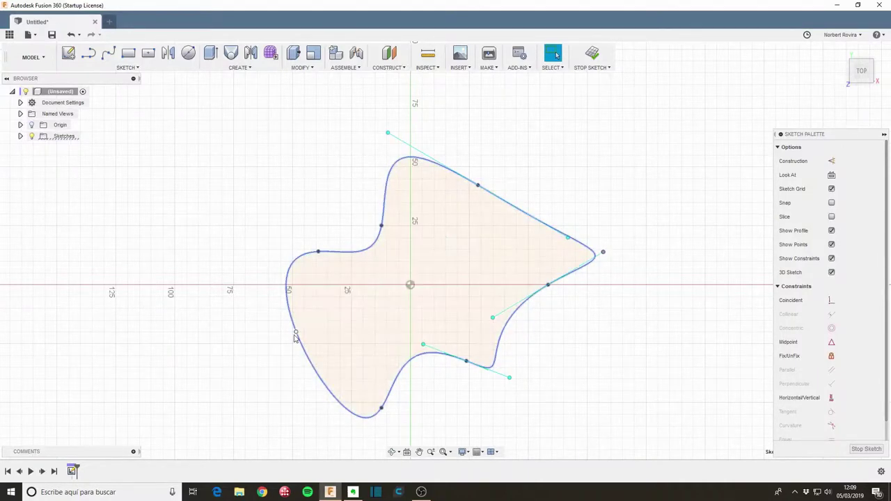
pyautogui.click(318, 251)
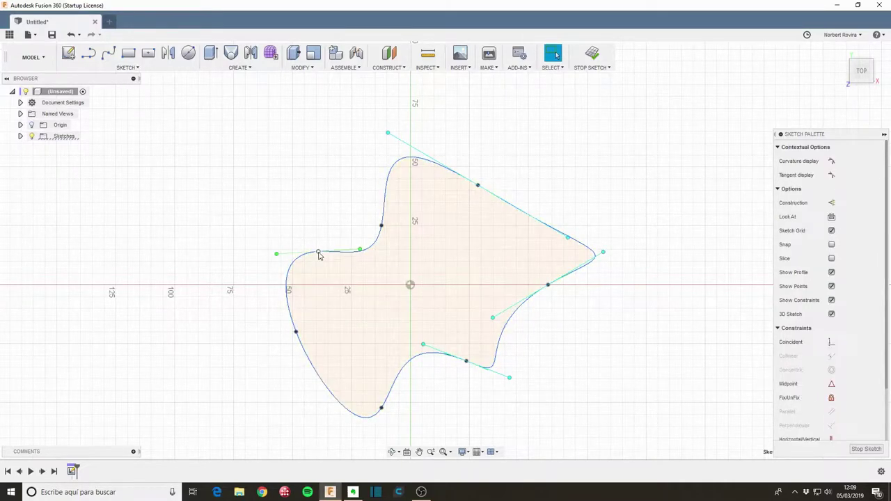
pyautogui.moveTo(277, 255); pyautogui.dragTo(259, 242)
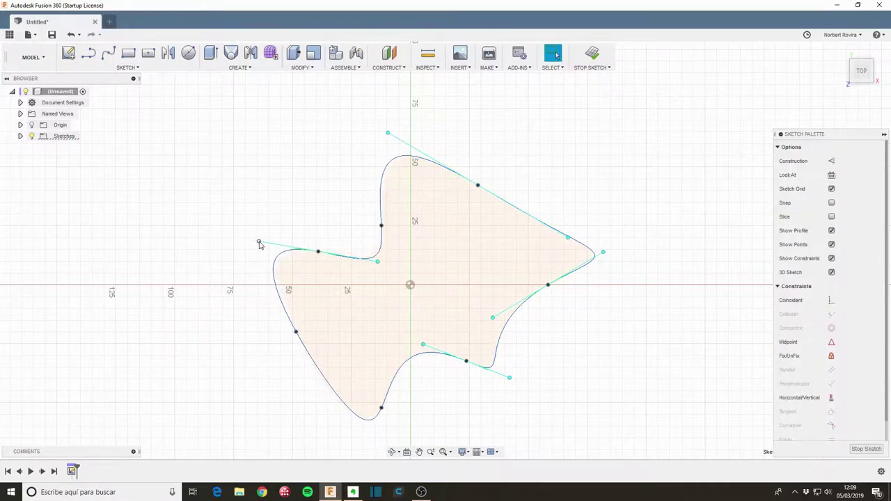
pyautogui.click(317, 360)
# Finish the sketch and offset a construction plane 150 mm up from the wavy profile
pyautogui.click(867, 449)
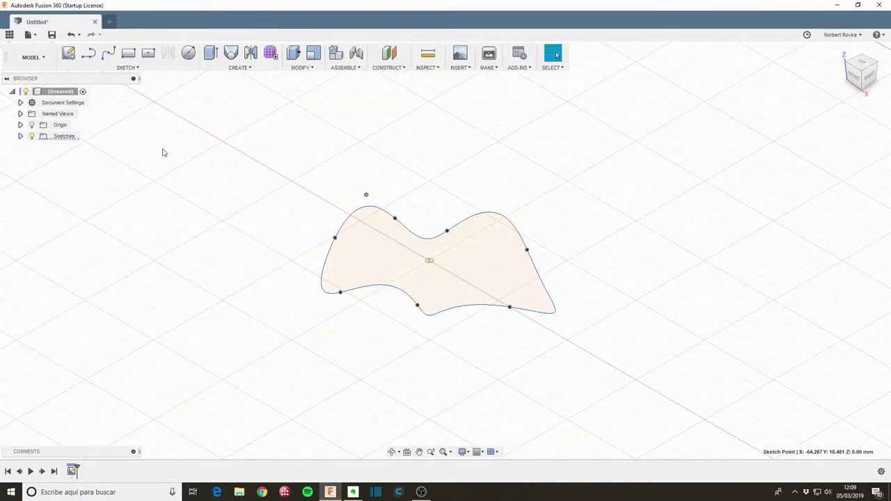
pyautogui.click(402, 68)
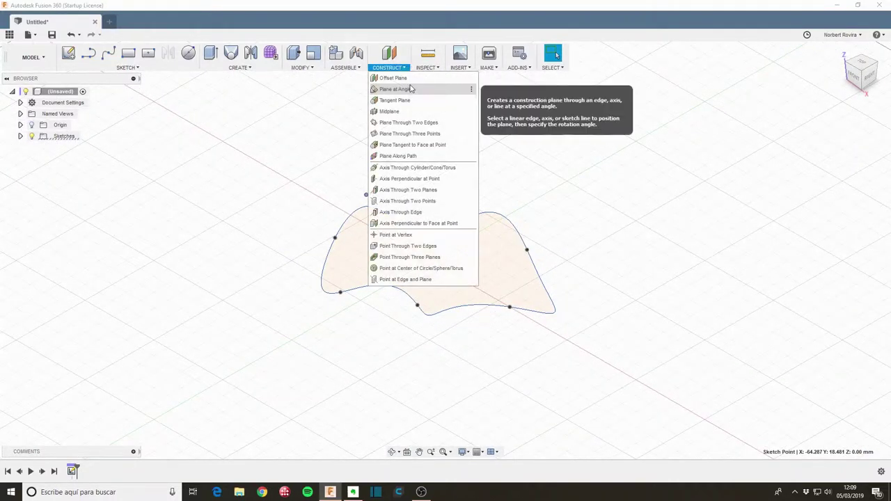
pyautogui.click(411, 78)
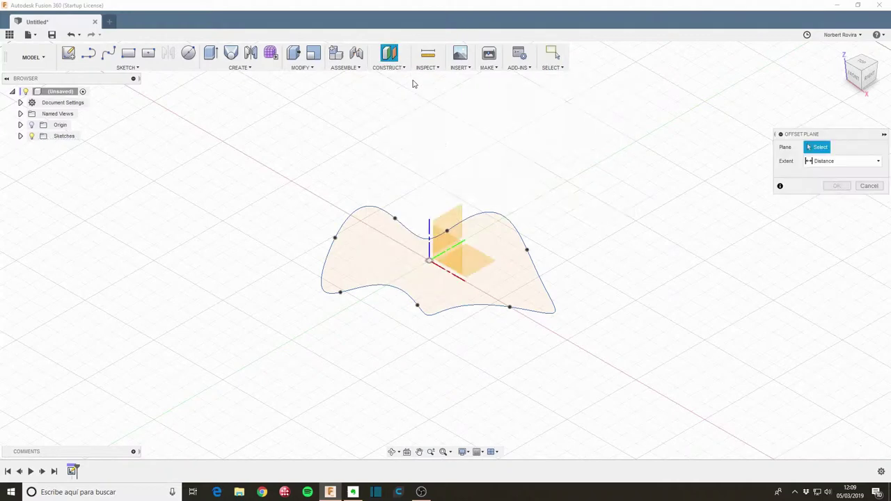
pyautogui.click(477, 259)
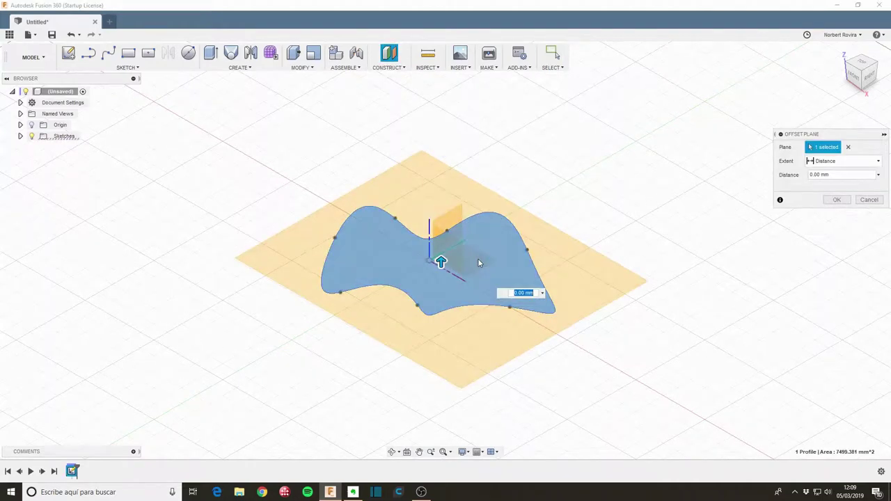
pyautogui.moveTo(441, 261); pyautogui.dragTo(439, 163)
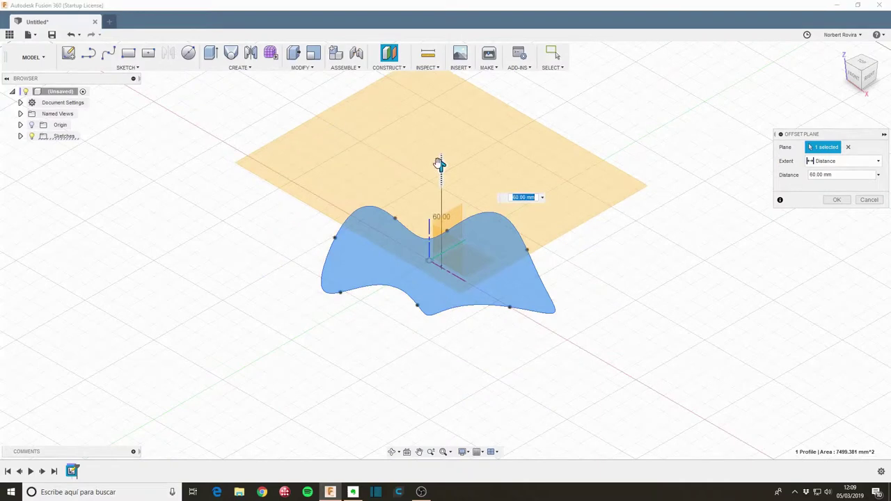
pyautogui.write('150')
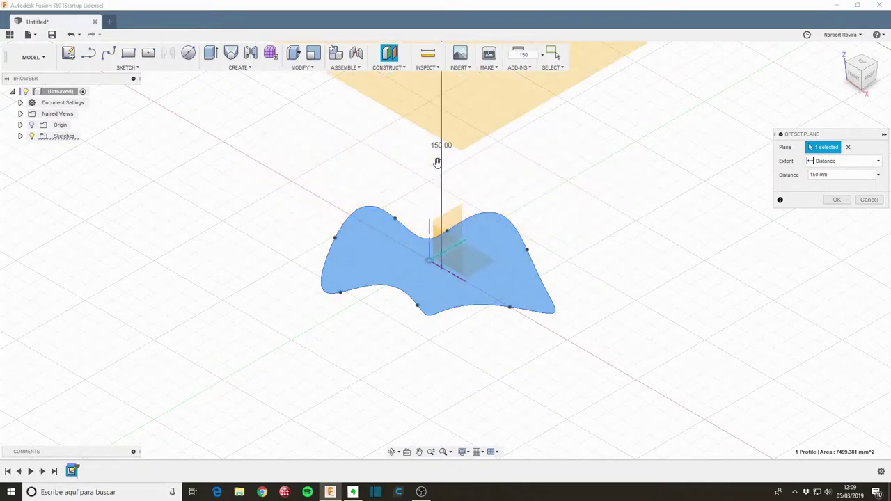
pyautogui.press('Return')
pyautogui.scroll(-2, 438, 167)
pyautogui.moveTo(553, 233); pyautogui.dragTo(519, 246, button='middle')
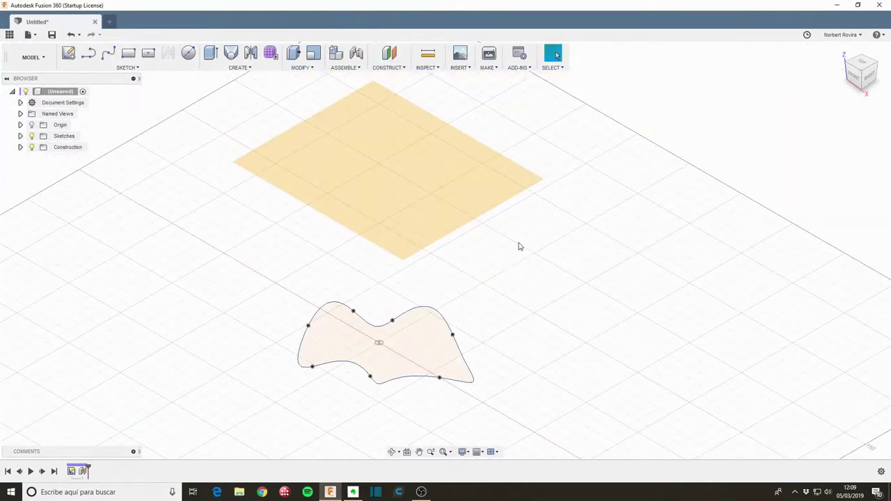
# Start a new sketch on the 150 mm offset plane
pyautogui.press('s')
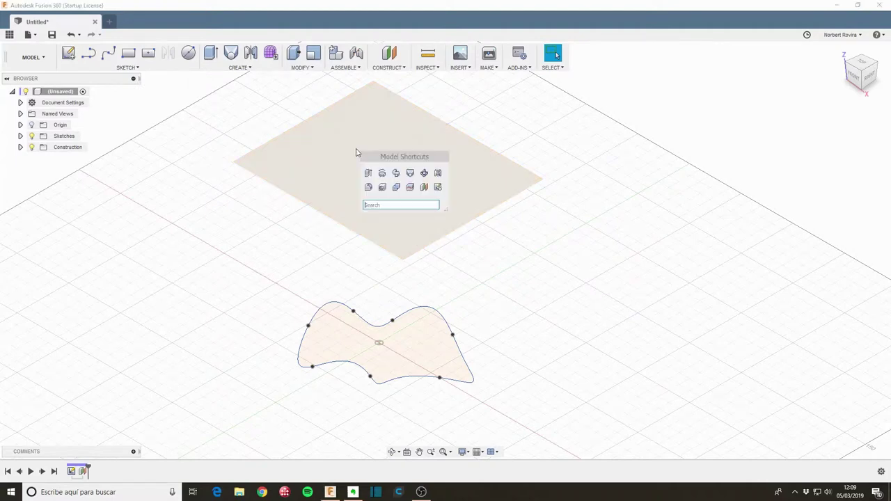
pyautogui.click(426, 189)
pyautogui.click(396, 171)
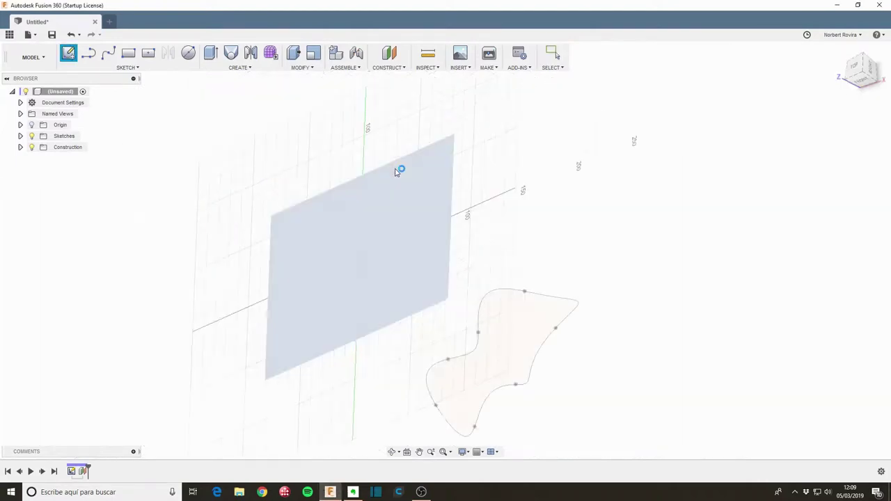
# Project the lower spline profile into the new sketch as linked geometry
pyautogui.press('s')
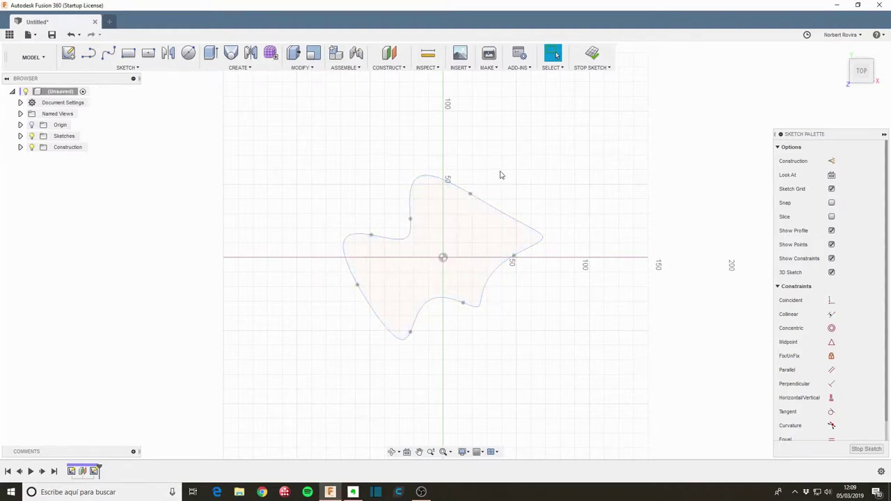
pyautogui.click(541, 240)
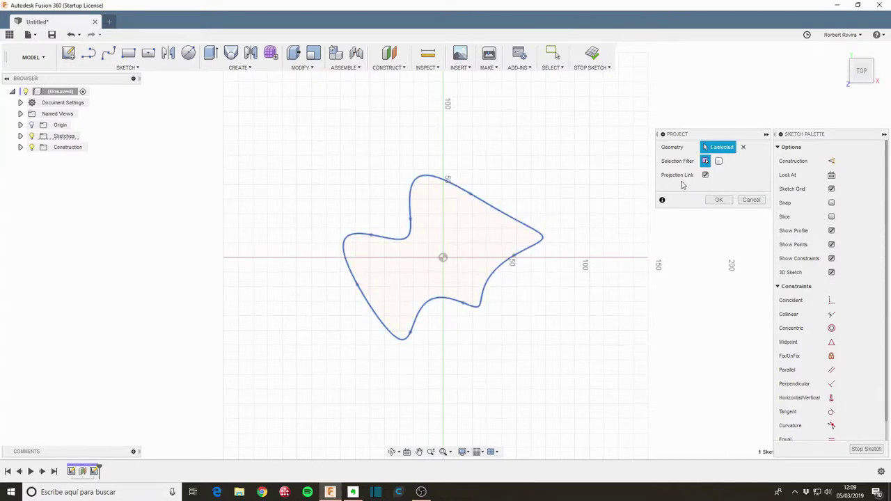
pyautogui.click(720, 200)
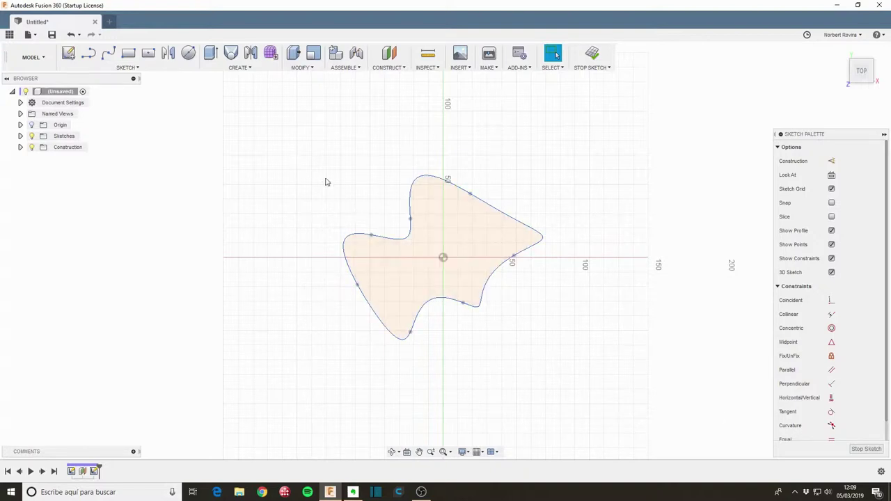
pyautogui.moveTo(315, 162); pyautogui.dragTo(605, 362)
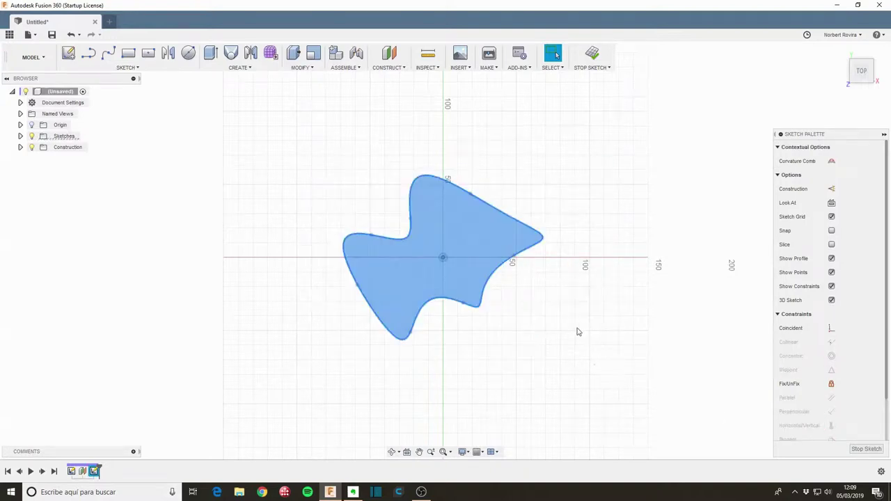
# Rotate the projected profile -30° about the sketch origin with Move/Copy
pyautogui.press('m')
pyautogui.moveTo(445, 256); pyautogui.dragTo(464, 253)
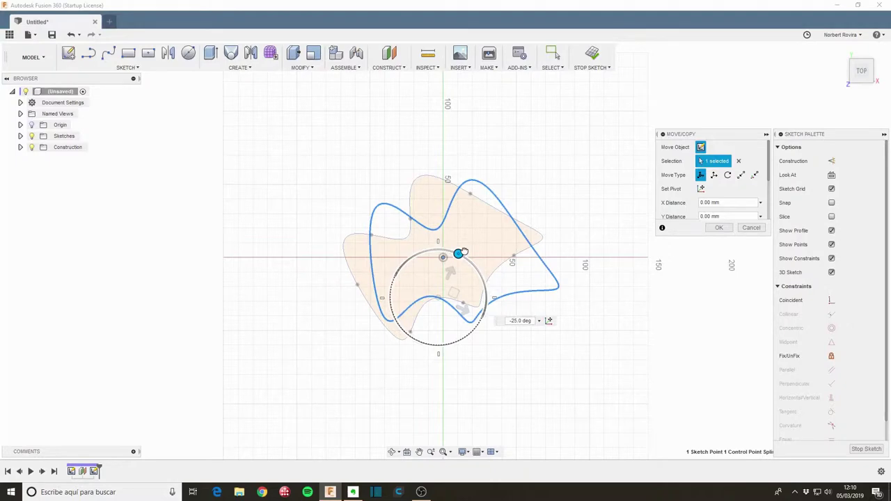
pyautogui.moveTo(464, 252); pyautogui.dragTo(462, 256)
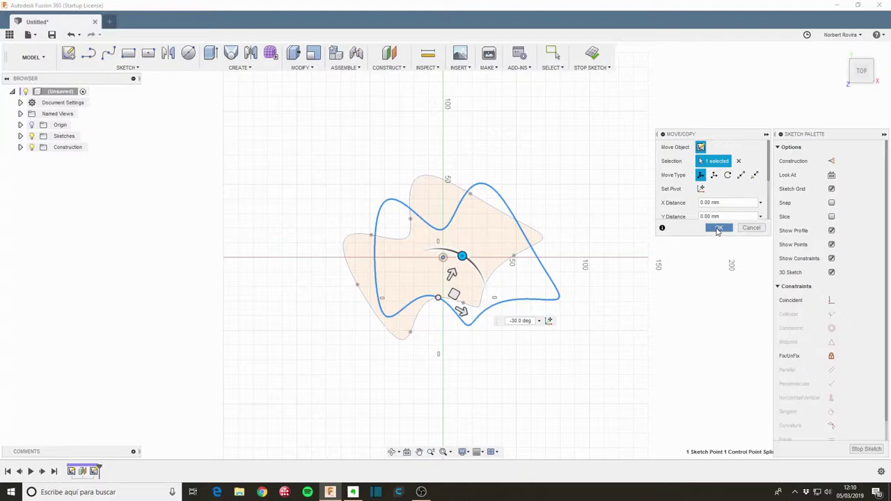
pyautogui.click(718, 231)
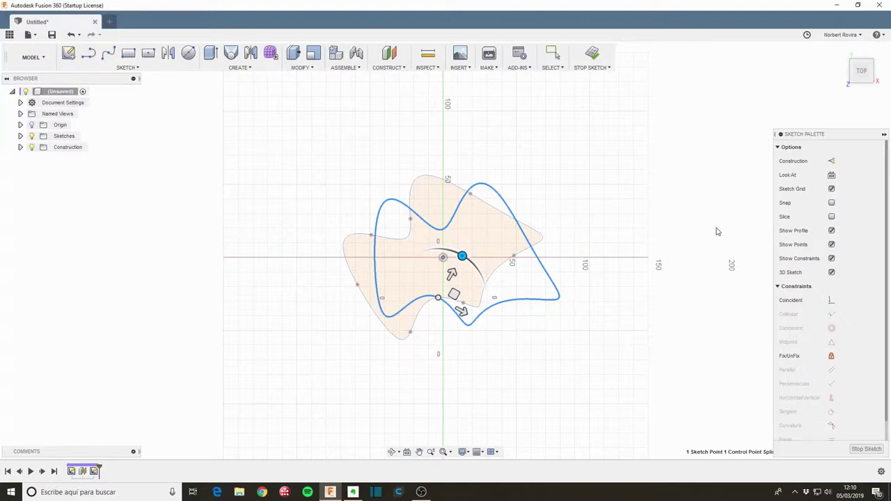
pyautogui.moveTo(331, 162); pyautogui.dragTo(632, 368)
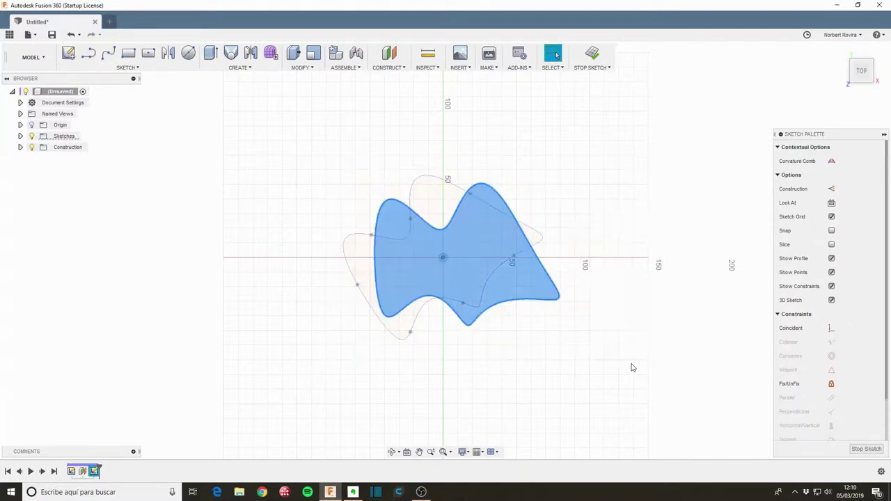
pyautogui.press('s')
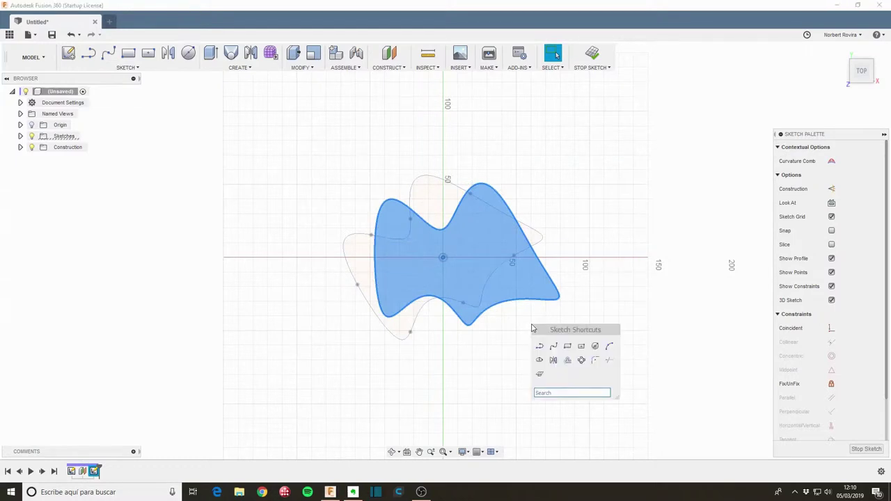
pyautogui.click(141, 73)
pyautogui.click(115, 252)
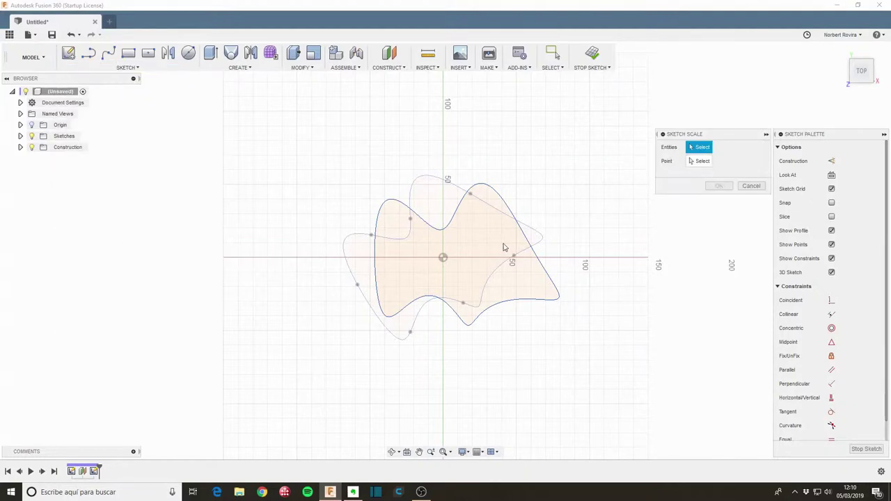
pyautogui.moveTo(365, 167); pyautogui.dragTo(589, 332)
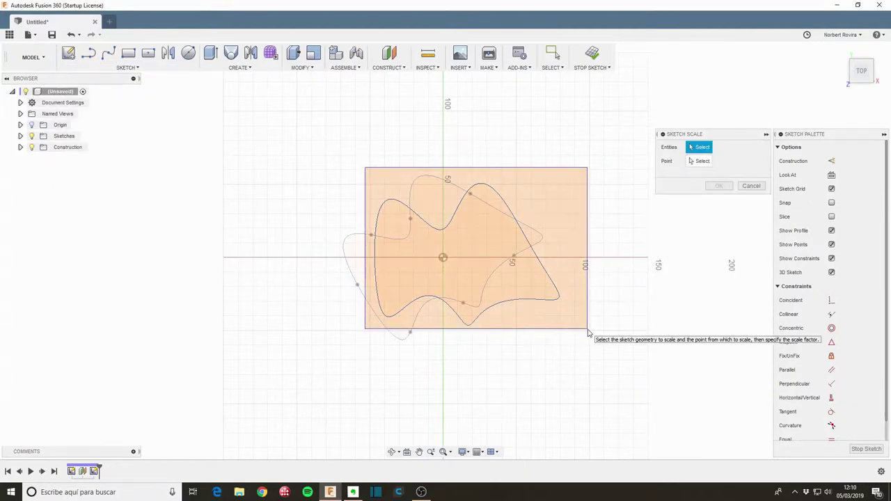
pyautogui.click(700, 161)
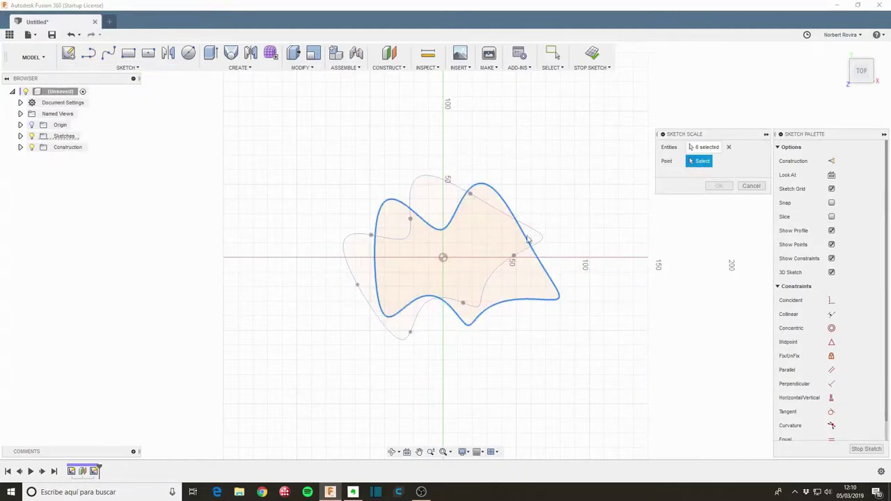
pyautogui.click(444, 258)
pyautogui.moveTo(452, 257); pyautogui.dragTo(461, 258)
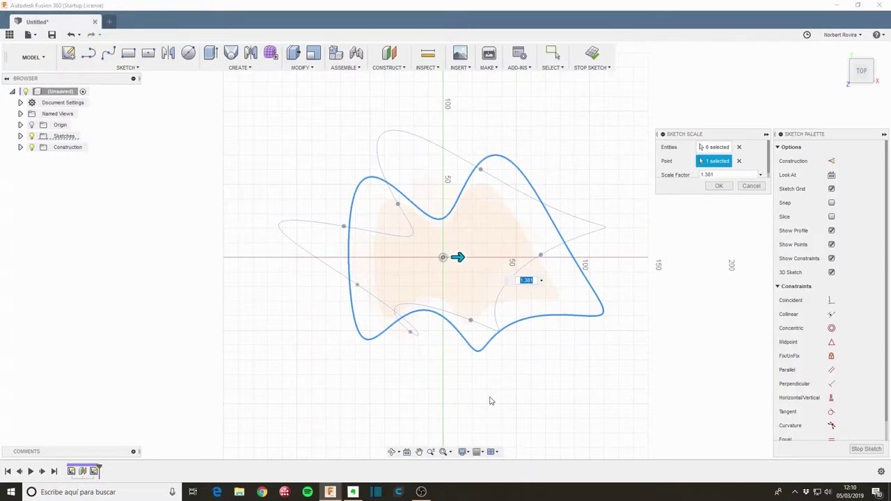
pyautogui.keyDown('shift'); pyautogui.moveTo(523, 383); pyautogui.dragTo(518, 351, button='middle'); pyautogui.keyUp('shift')
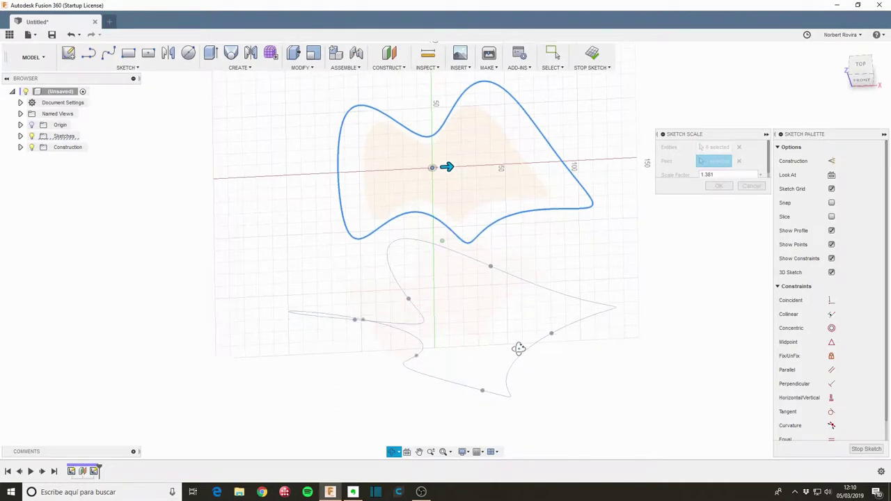
pyautogui.click(751, 185)
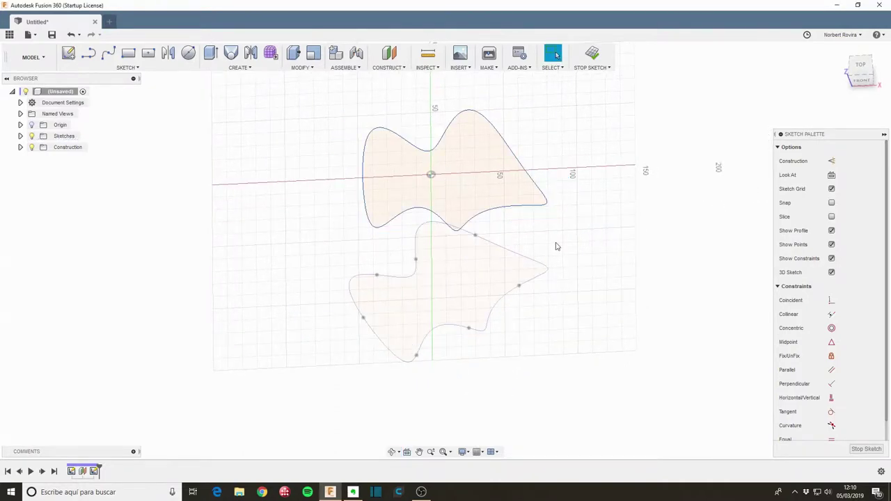
# Hide Sketch1 so only the rotated profile remains visible
pyautogui.click(20, 136)
pyautogui.click(39, 148)
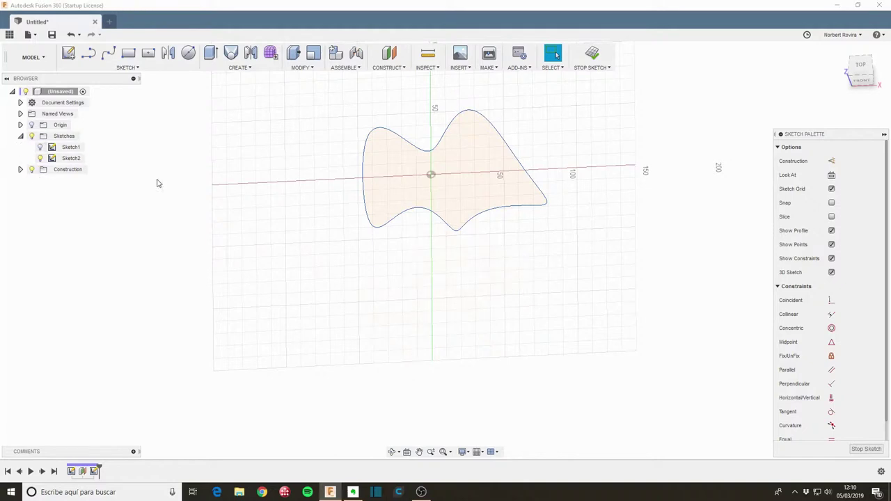
pyautogui.moveTo(571, 214); pyautogui.dragTo(554, 303, button='middle')
# Scale the rotated profile by about 1.983 about the origin with Sketch Scale
pyautogui.moveTo(319, 182); pyautogui.dragTo(572, 352)
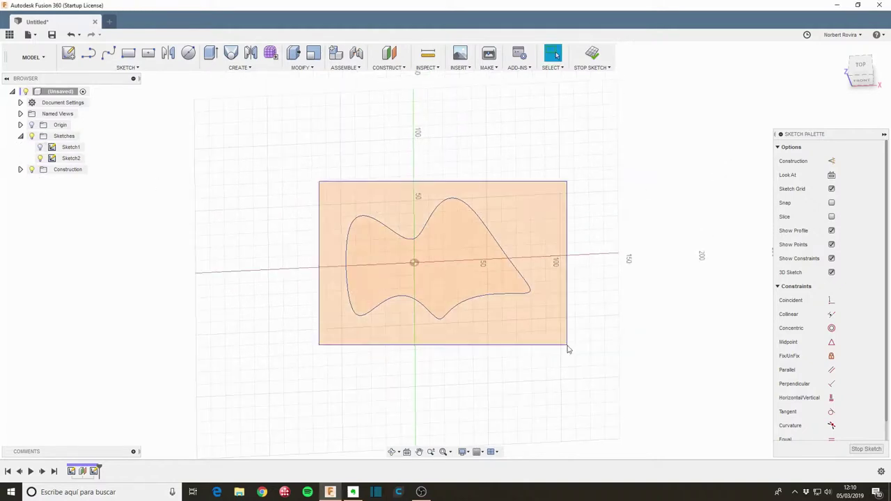
pyautogui.click(133, 68)
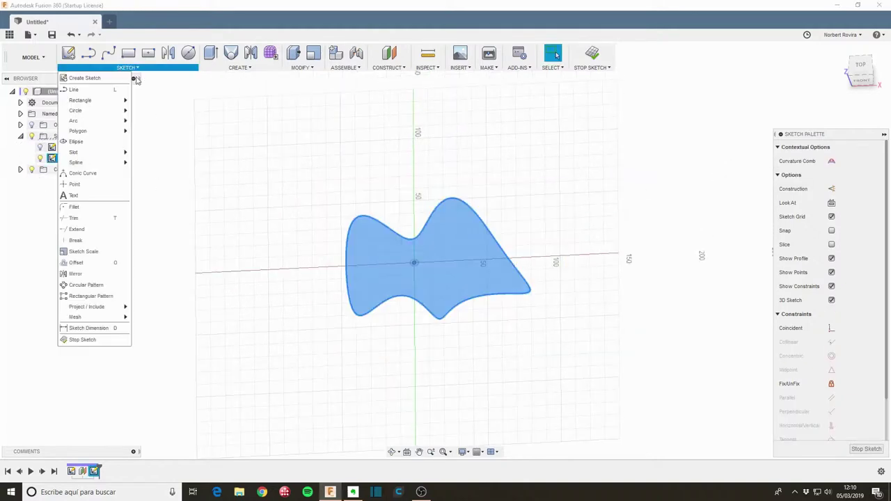
pyautogui.click(105, 252)
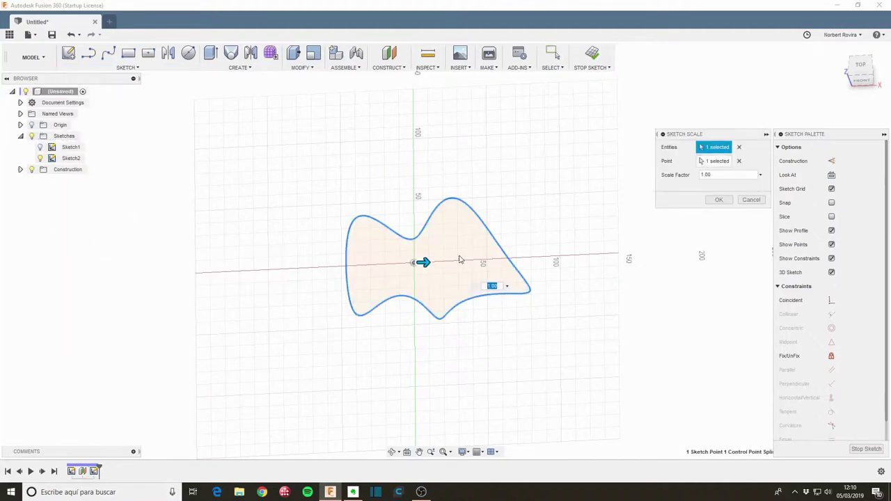
pyautogui.moveTo(423, 263); pyautogui.dragTo(439, 262)
pyautogui.moveTo(722, 232)
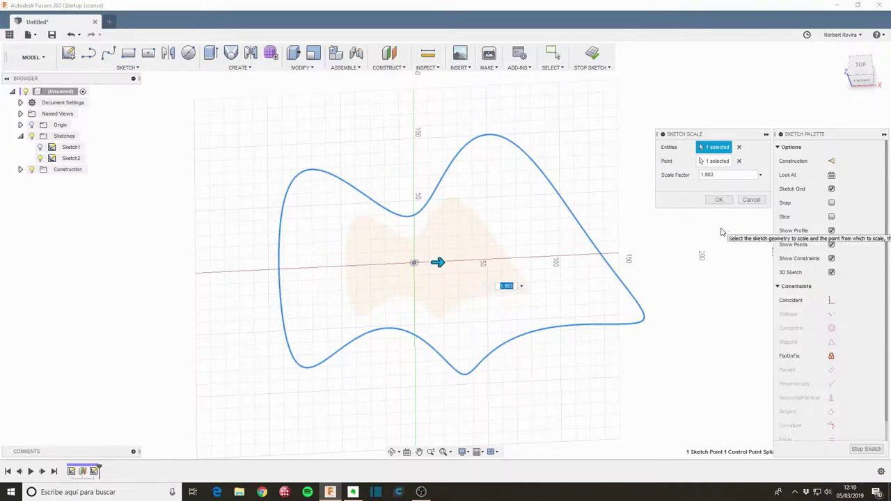
pyautogui.click(719, 200)
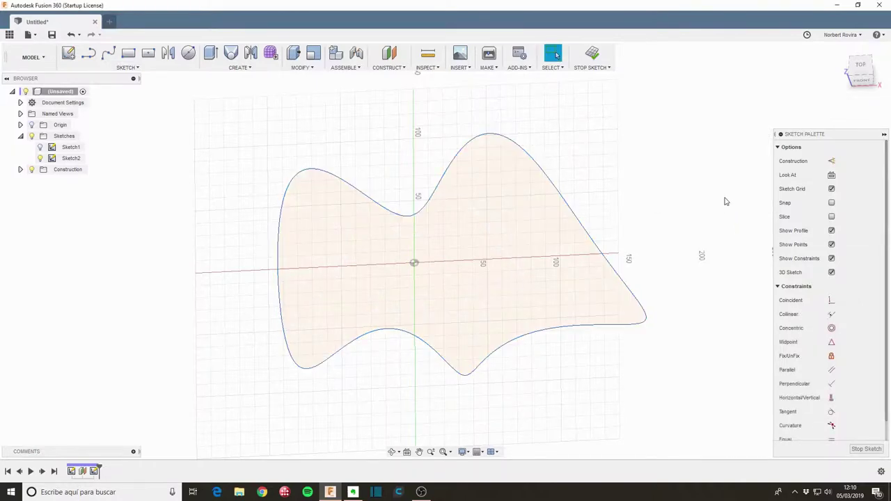
# Finish the scaled sketch and tilt the view to show both profiles
pyautogui.click(866, 449)
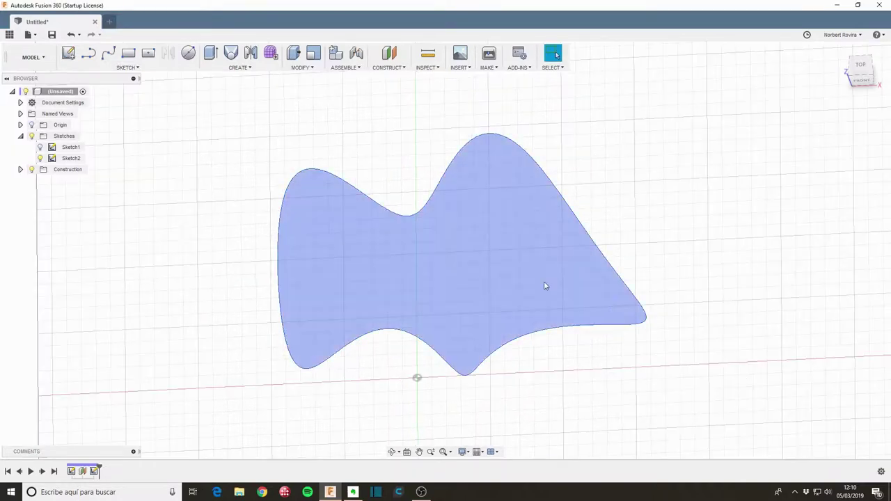
pyautogui.keyDown('shift'); pyautogui.moveTo(427, 305); pyautogui.dragTo(408, 265, button='middle'); pyautogui.keyUp('shift')
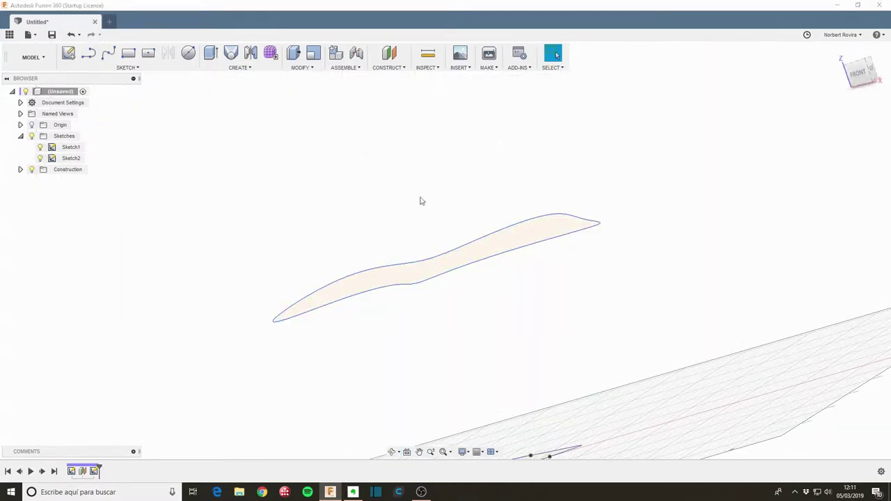
pyautogui.moveTo(485, 231)
pyautogui.keyDown('shift'); pyautogui.mouseDown(button='middle')
pyautogui.moveTo(525, 245)
pyautogui.moveTo(592, 246)
pyautogui.mouseUp(button='middle'); pyautogui.keyUp('shift')
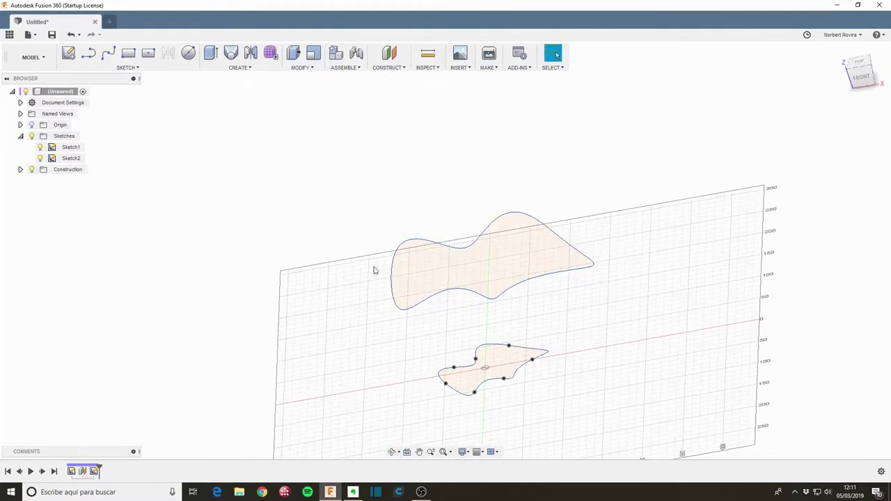
# Loft a solid from the lower to the upper profile, then roll the timeline back before it
pyautogui.press('s')
pyautogui.click(436, 285)
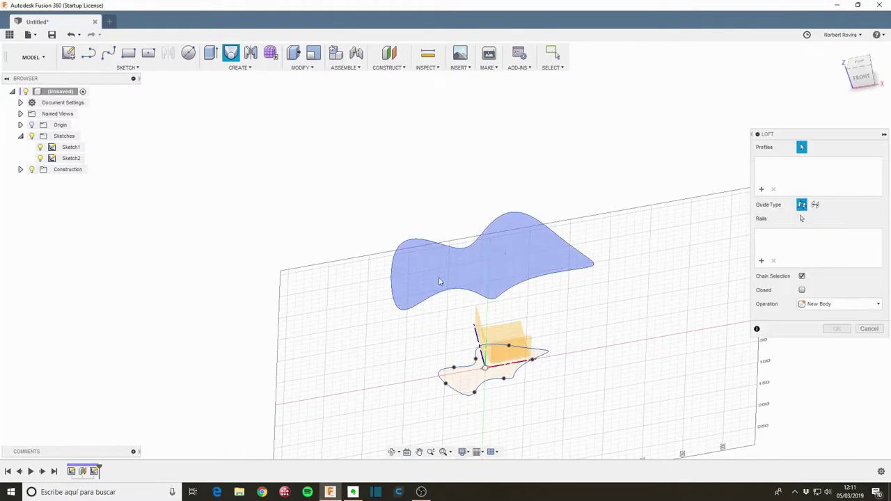
pyautogui.click(479, 384)
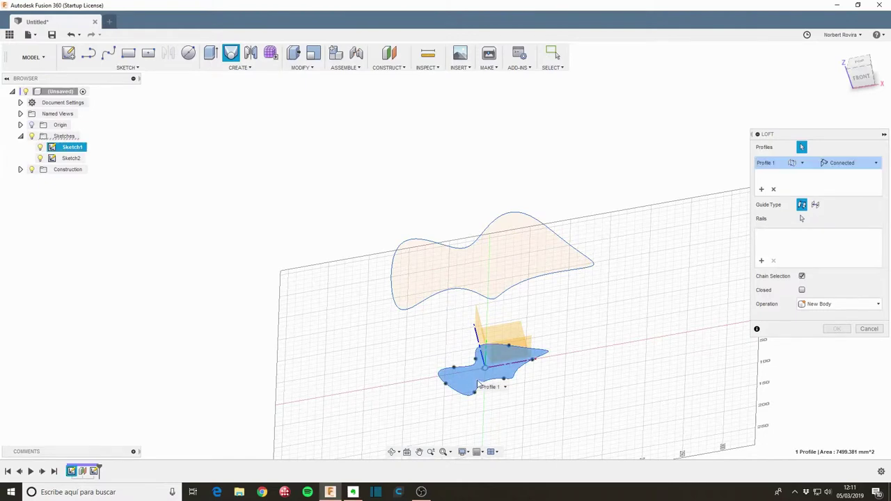
pyautogui.click(489, 279)
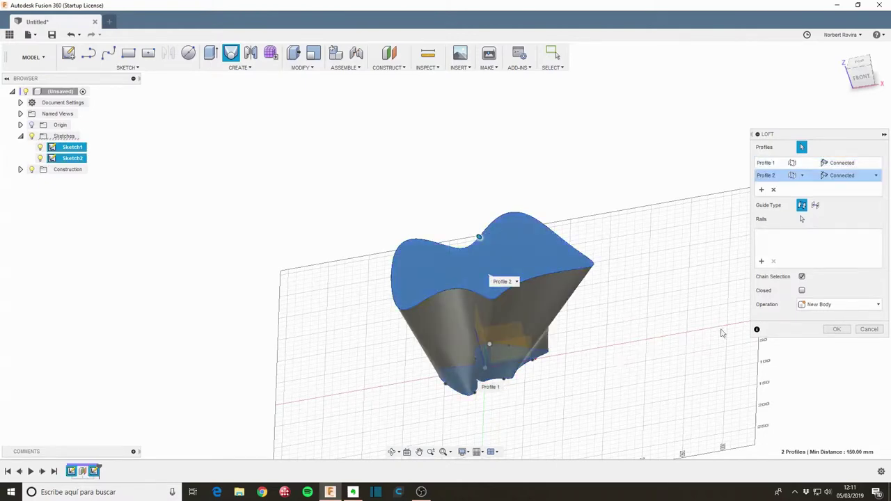
pyautogui.moveTo(540, 376)
pyautogui.keyDown('shift'); pyautogui.mouseDown(button='middle')
pyautogui.moveTo(612, 369)
pyautogui.moveTo(537, 374)
pyautogui.moveTo(521, 388)
pyautogui.moveTo(543, 413)
pyautogui.moveTo(543, 394)
pyautogui.moveTo(532, 397)
pyautogui.mouseUp(button='middle'); pyautogui.keyUp('shift')
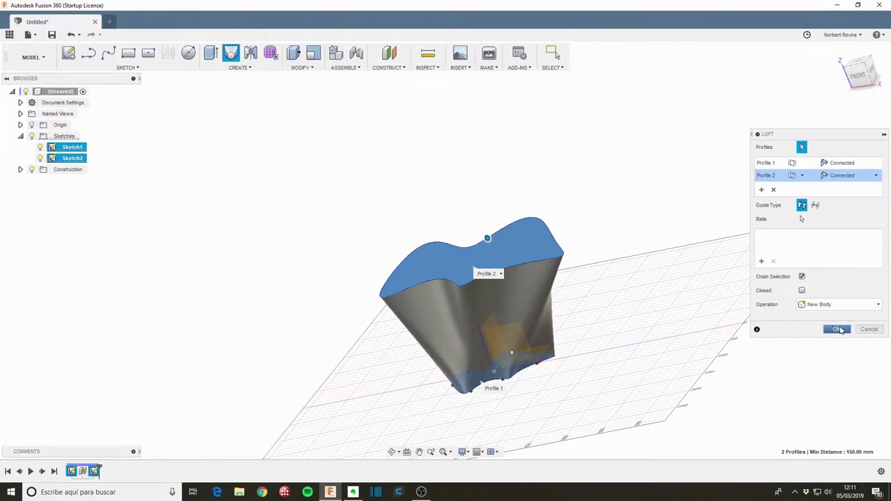
pyautogui.click(840, 332)
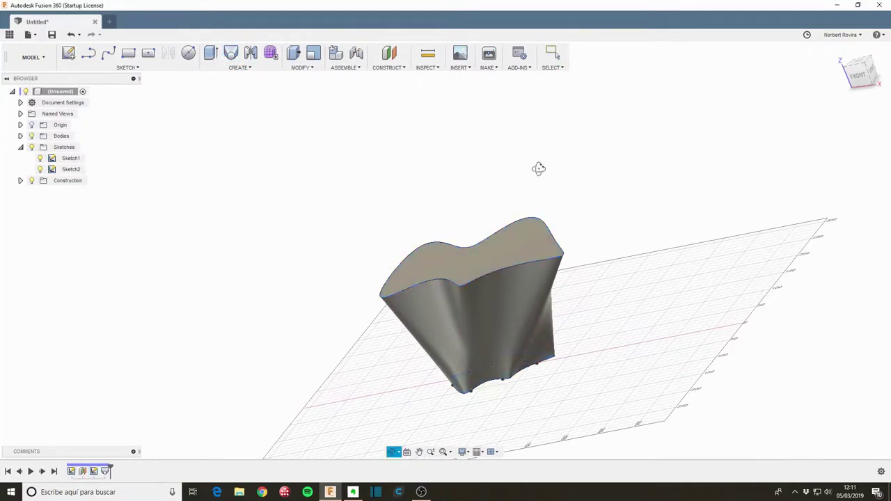
pyautogui.keyDown('shift'); pyautogui.moveTo(537, 170); pyautogui.dragTo(543, 163, button='middle'); pyautogui.keyUp('shift')
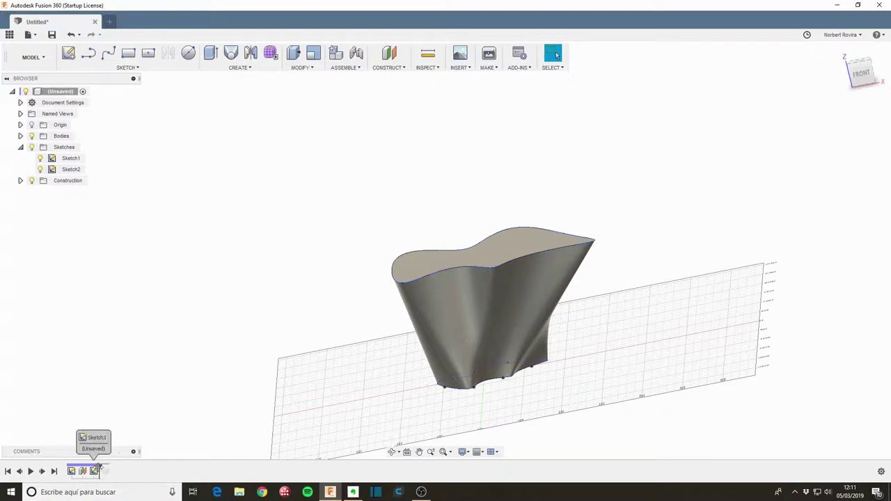
pyautogui.moveTo(109, 470); pyautogui.dragTo(100, 470)
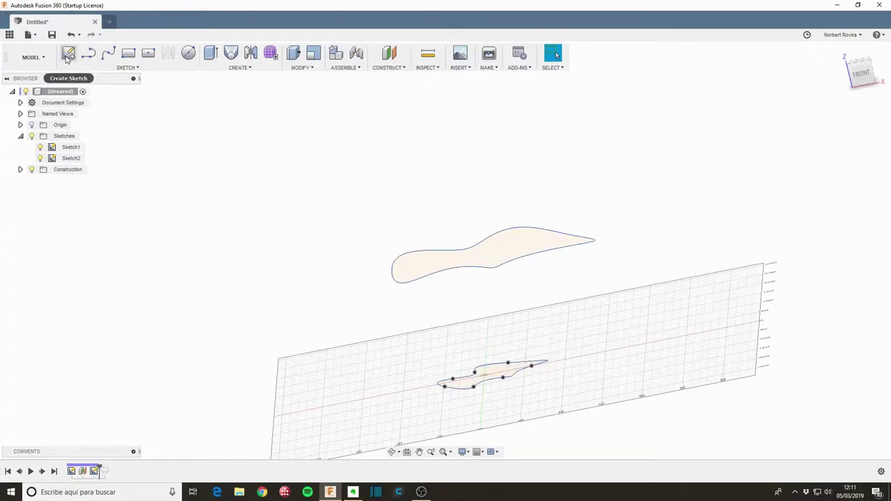
# Sketch on the vertical front plane and intersect both spline profiles to get their crossing points
pyautogui.click(69, 54)
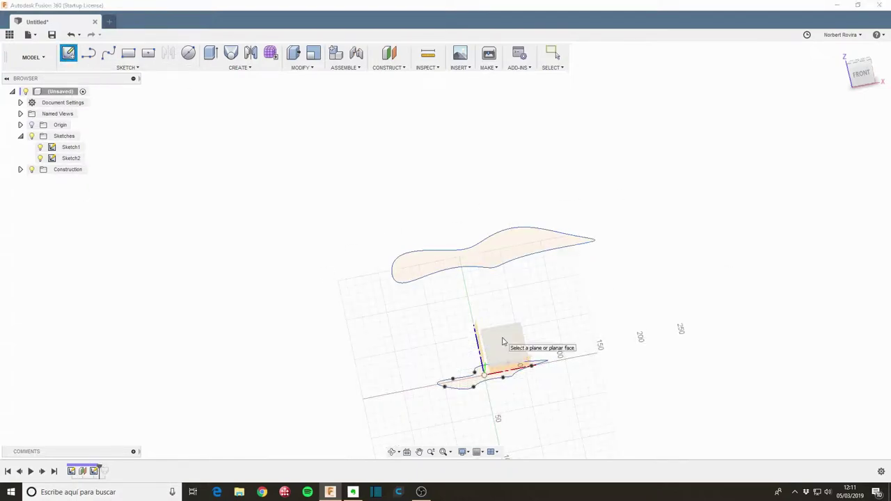
pyautogui.click(503, 341)
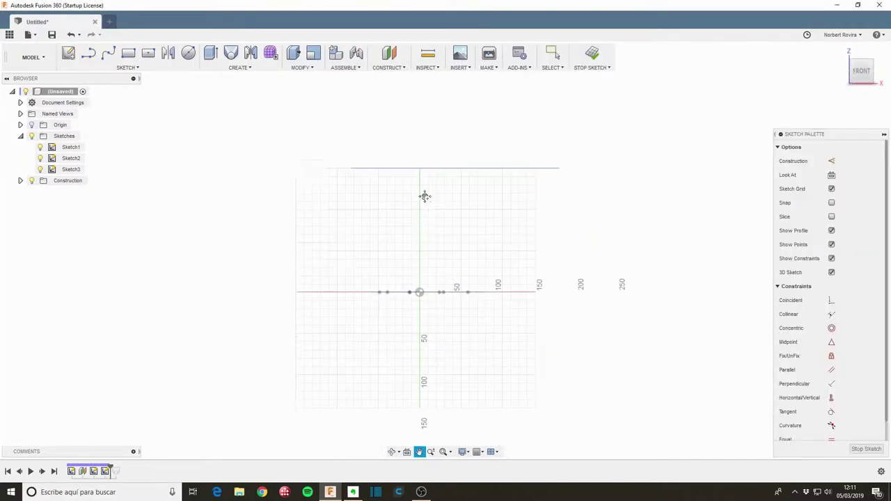
pyautogui.click(151, 69)
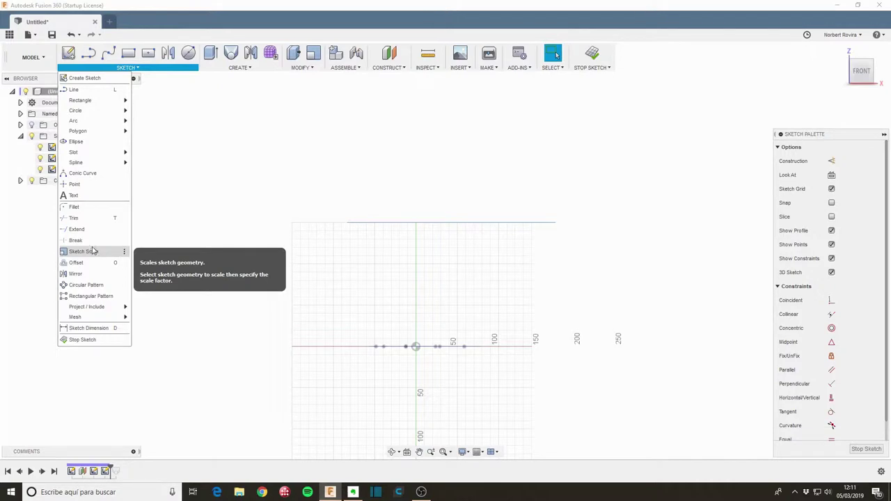
pyautogui.moveTo(87, 307)
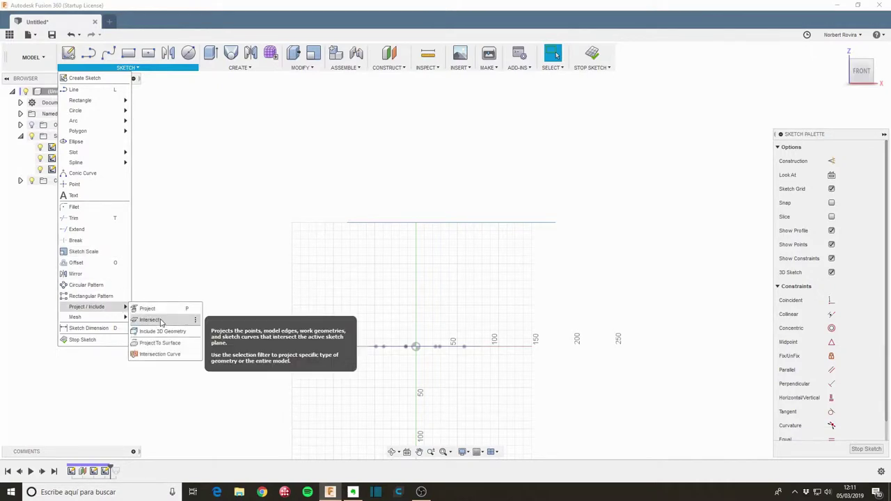
pyautogui.click(160, 321)
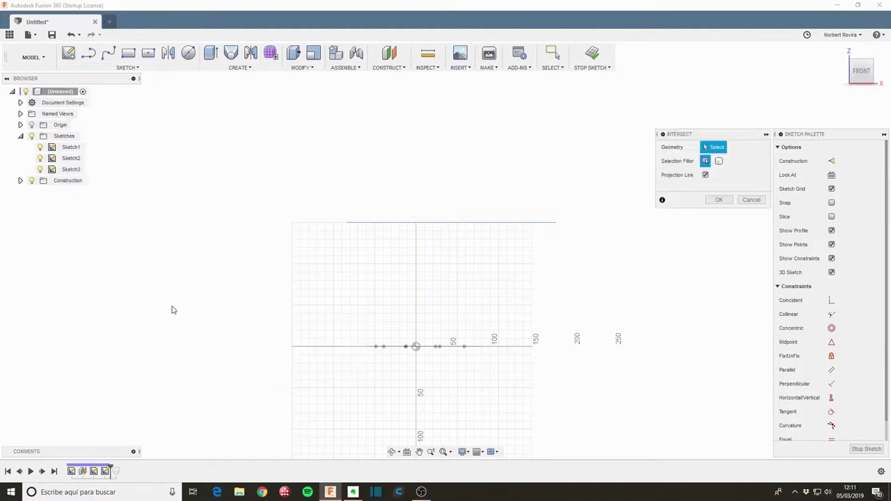
pyautogui.click(453, 224)
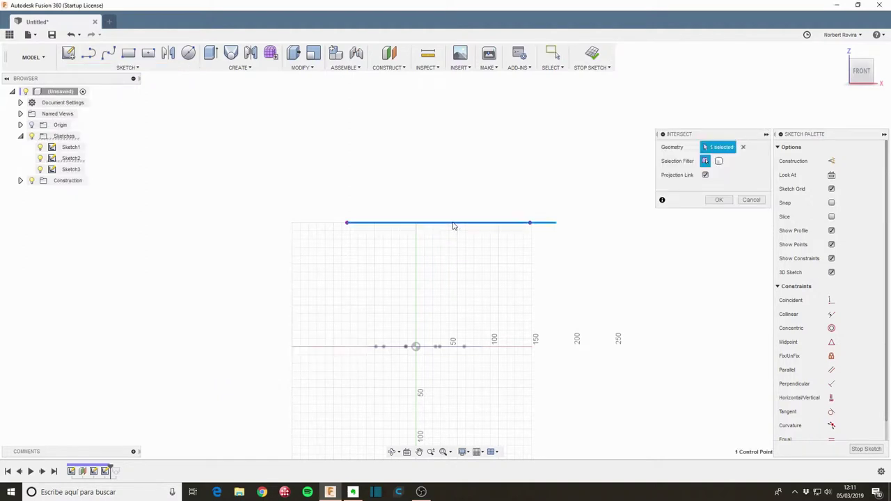
pyautogui.click(429, 352)
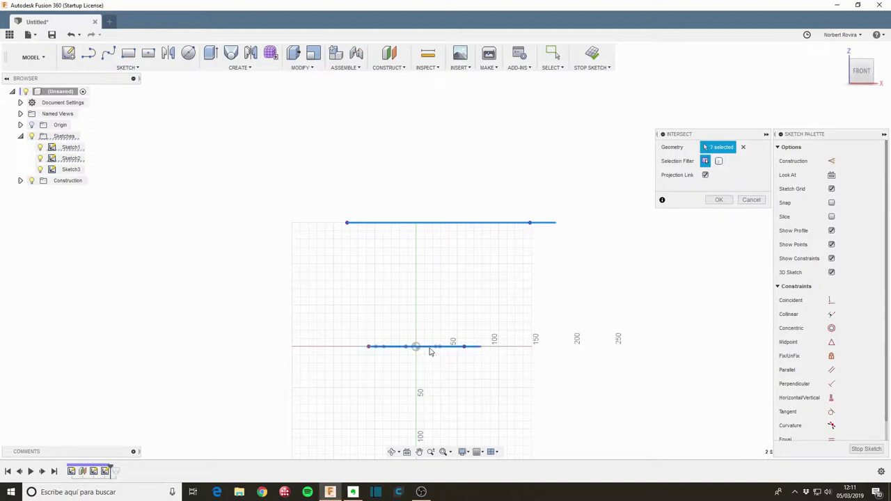
pyautogui.click(721, 202)
pyautogui.keyDown('shift'); pyautogui.moveTo(499, 288); pyautogui.dragTo(500, 305, button='middle'); pyautogui.keyUp('shift')
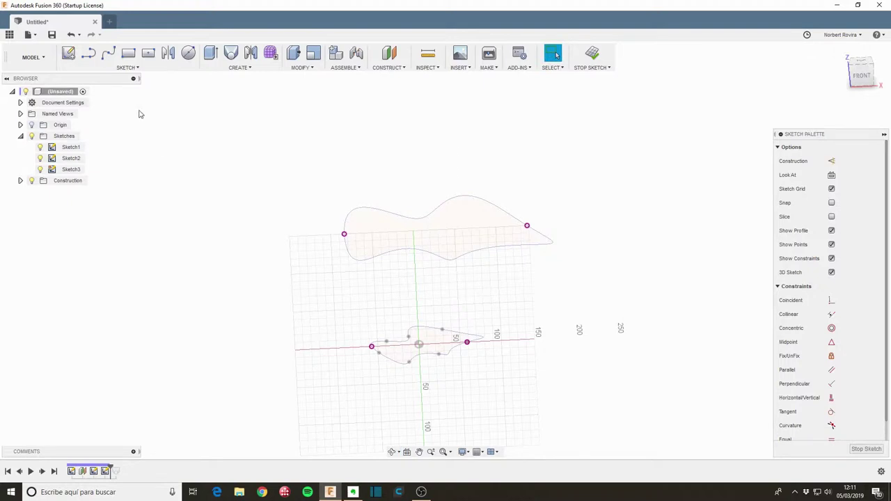
# Draw right and left spline rails linking the lower and upper profiles' crossing points
pyautogui.click(108, 53)
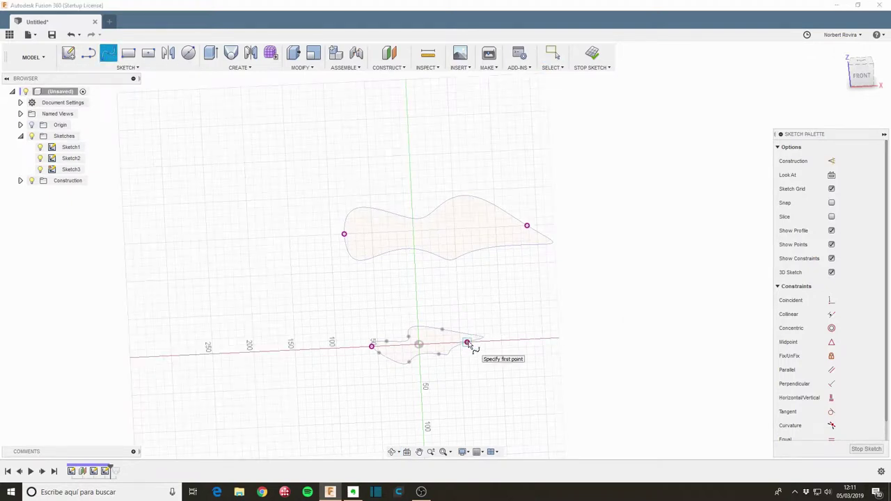
pyautogui.click(466, 341)
pyautogui.click(527, 226)
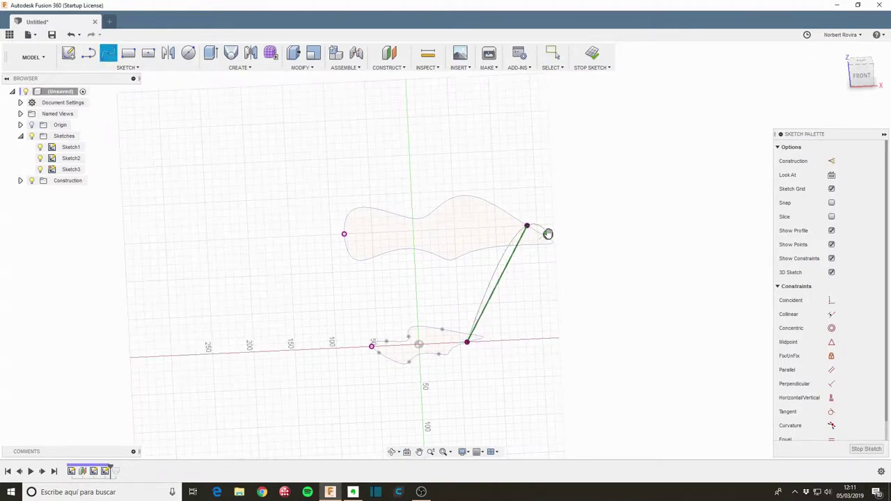
pyautogui.click(548, 235)
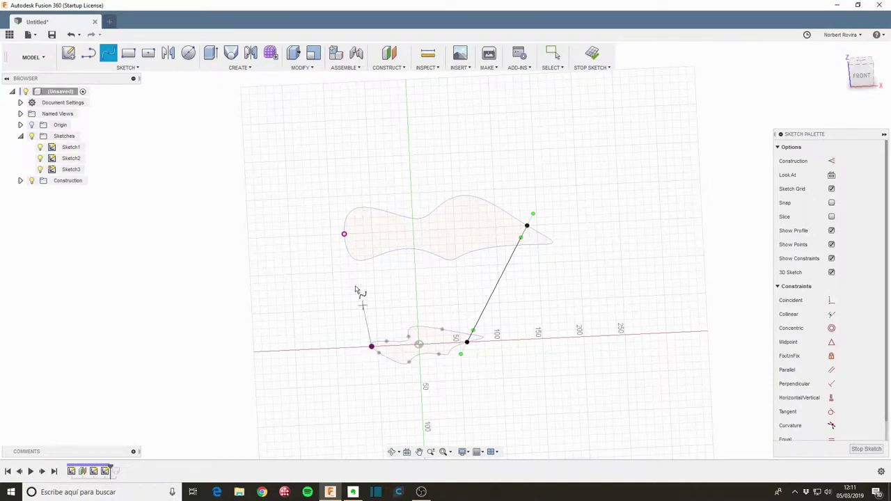
pyautogui.click(344, 235)
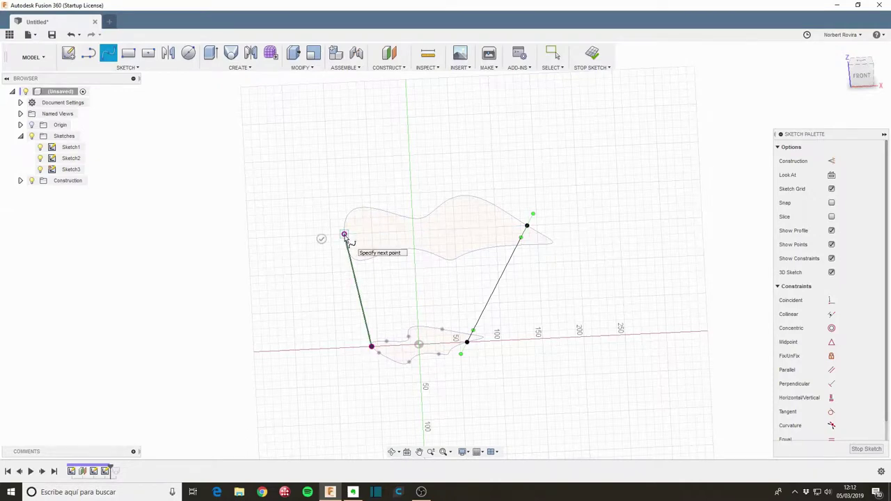
pyautogui.click(322, 239)
pyautogui.press('Escape')
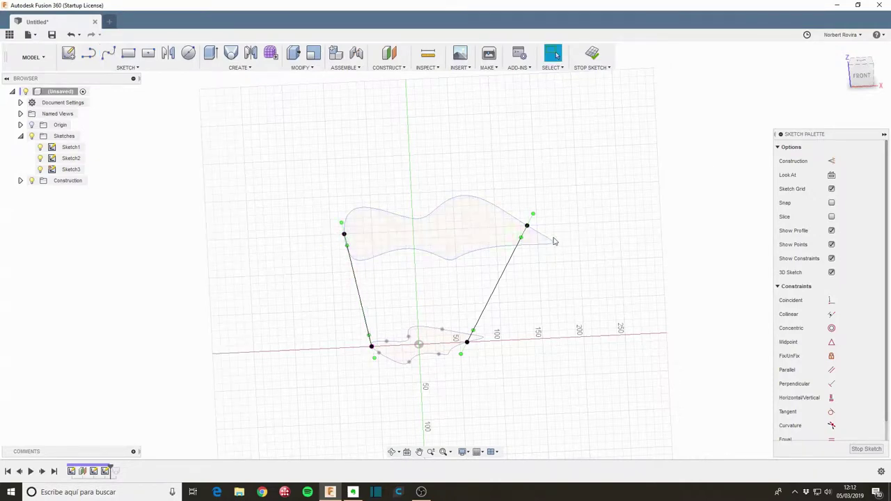
# Make the right rail rise vertically and curve the left rail's base, then finish the sketch
pyautogui.click(521, 239)
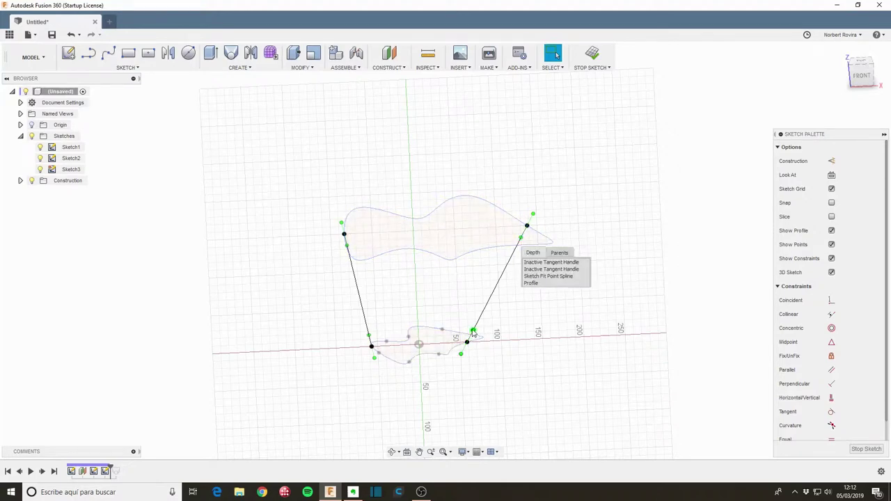
pyautogui.moveTo(473, 333); pyautogui.dragTo(468, 324)
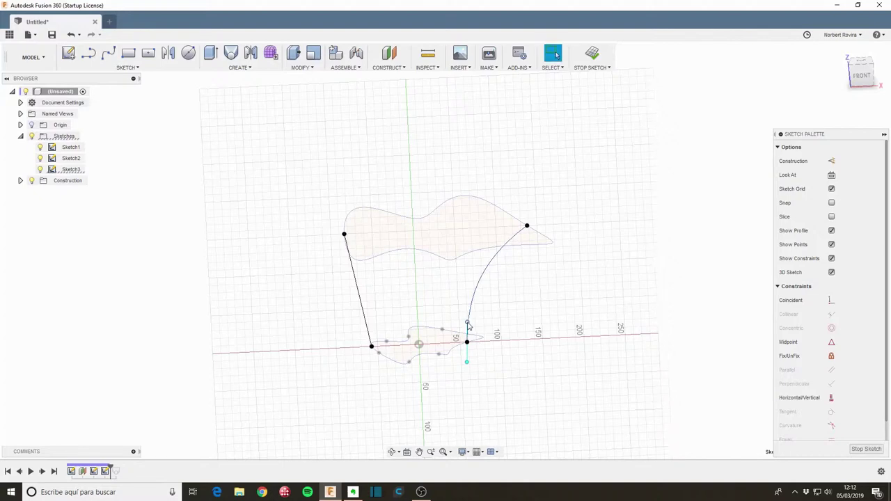
pyautogui.click(346, 245)
pyautogui.moveTo(369, 337); pyautogui.dragTo(362, 339)
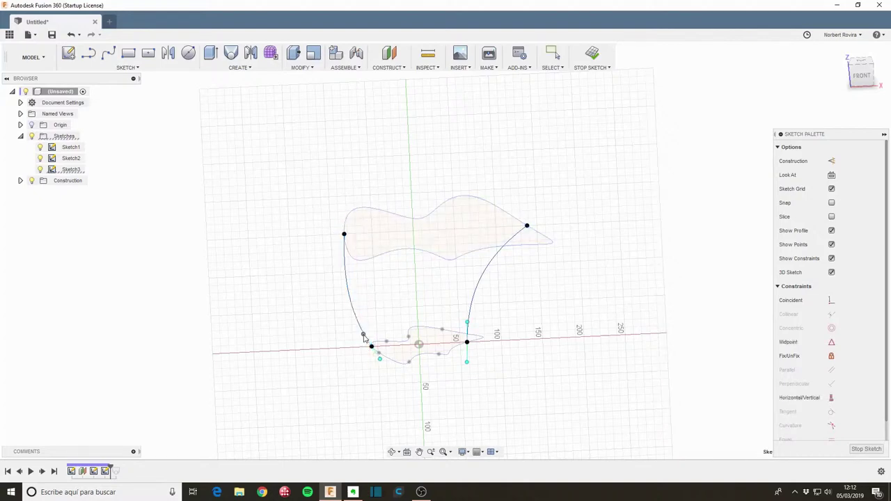
pyautogui.click(867, 449)
pyautogui.keyDown('shift'); pyautogui.moveTo(471, 355); pyautogui.dragTo(512, 335, button='middle'); pyautogui.keyUp('shift')
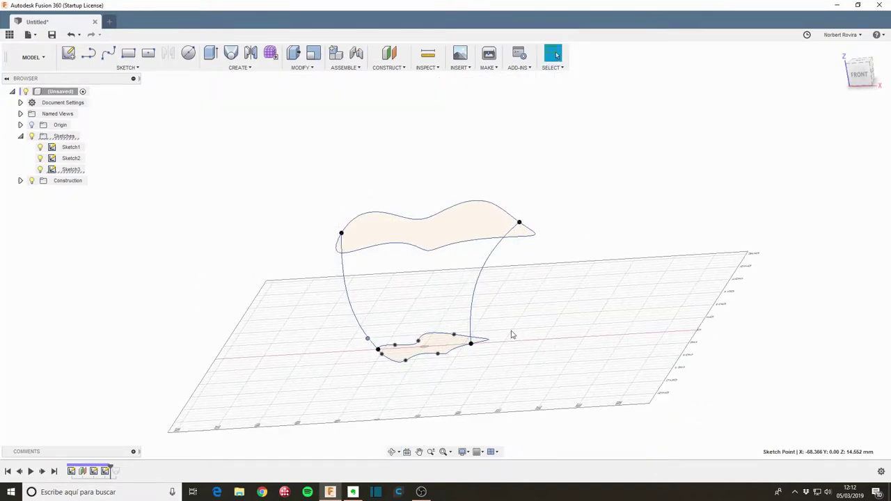
# Edit Loft1 to use the right and left spline curves as Rail 1 and Rail 2
pyautogui.moveTo(109, 468); pyautogui.dragTo(123, 471)
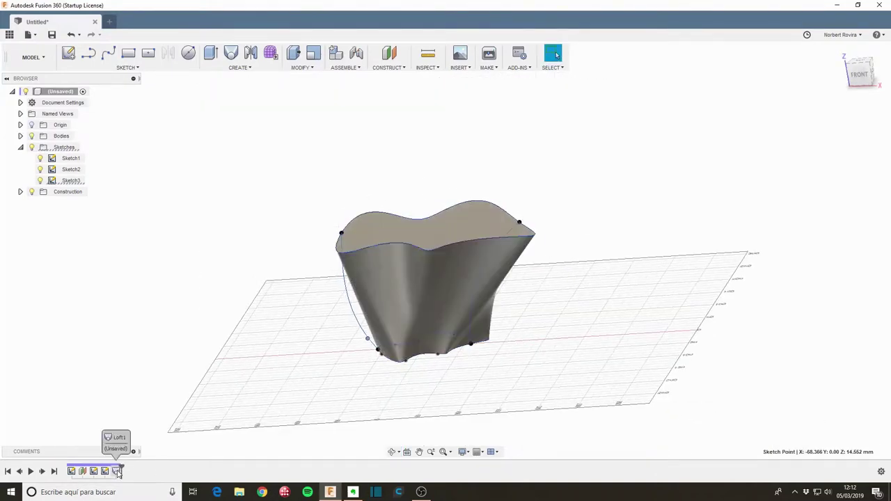
pyautogui.doubleClick(117, 471)
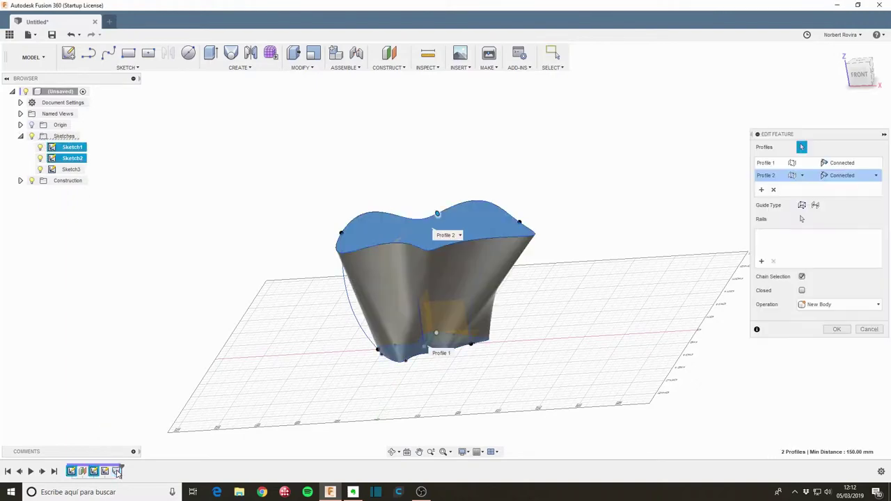
pyautogui.click(761, 263)
pyautogui.click(481, 280)
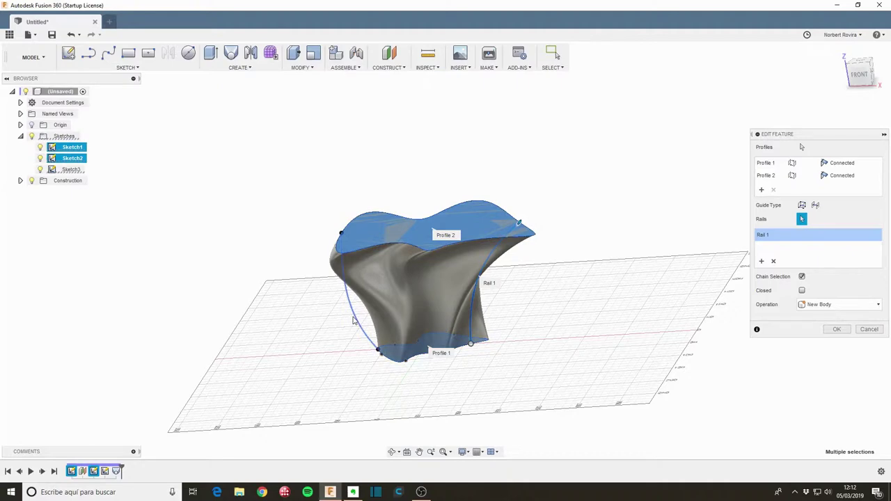
pyautogui.click(353, 320)
pyautogui.click(839, 330)
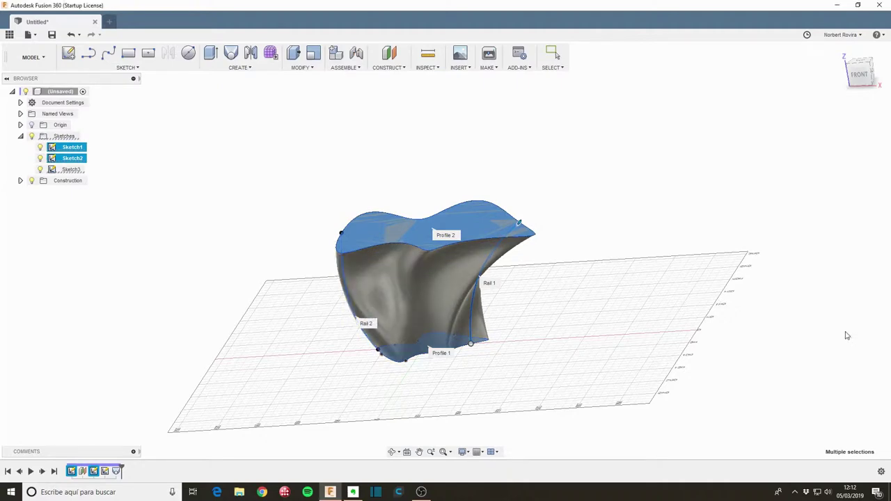
pyautogui.moveTo(547, 300)
pyautogui.keyDown('shift'); pyautogui.mouseDown(button='middle')
pyautogui.moveTo(536, 302)
pyautogui.moveTo(567, 340)
pyautogui.moveTo(527, 288)
pyautogui.moveTo(503, 276)
pyautogui.moveTo(525, 291)
pyautogui.mouseUp(button='middle'); pyautogui.keyUp('shift')
pyautogui.press('Escape')
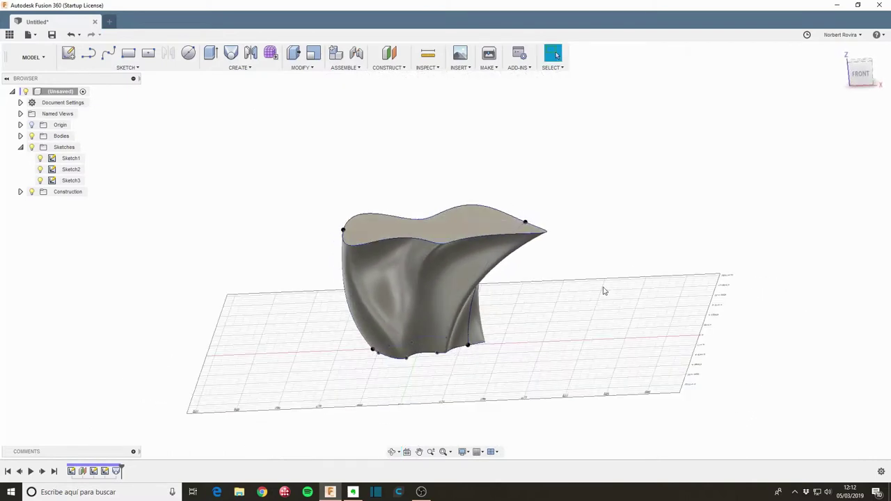
# Shell the vase with its top face removed and 2 mm inside wall thickness
pyautogui.click(315, 67)
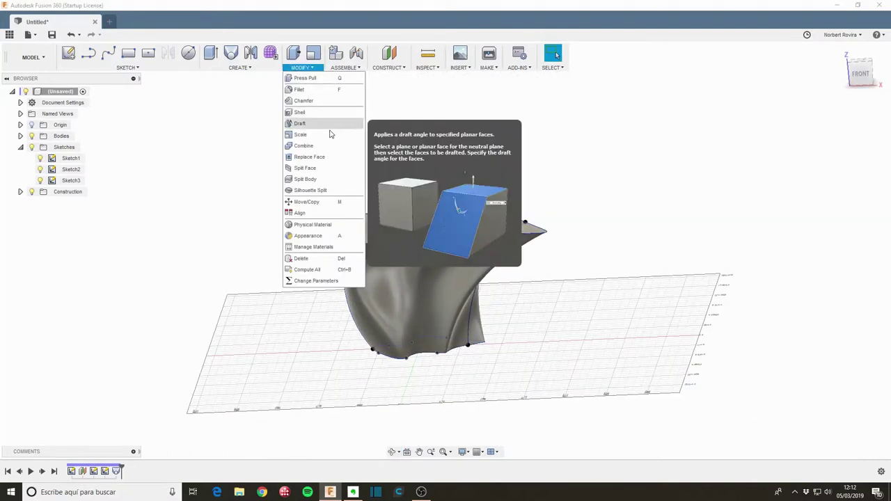
pyautogui.click(330, 114)
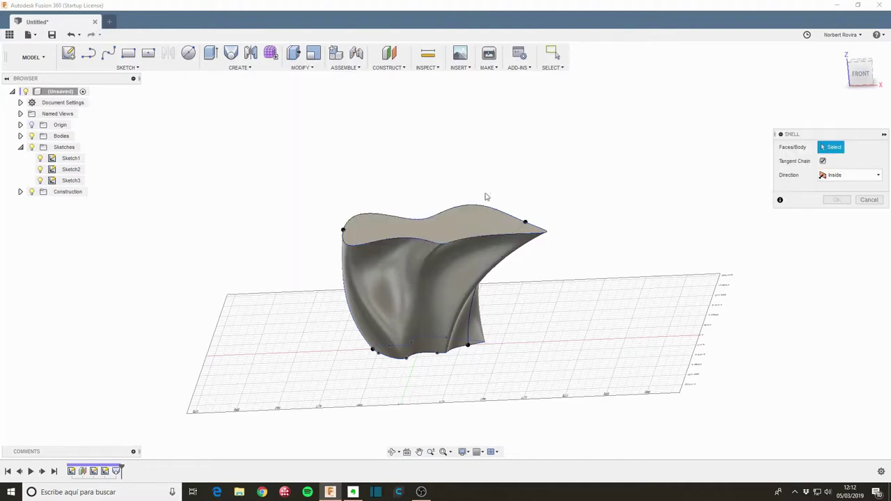
pyautogui.click(464, 224)
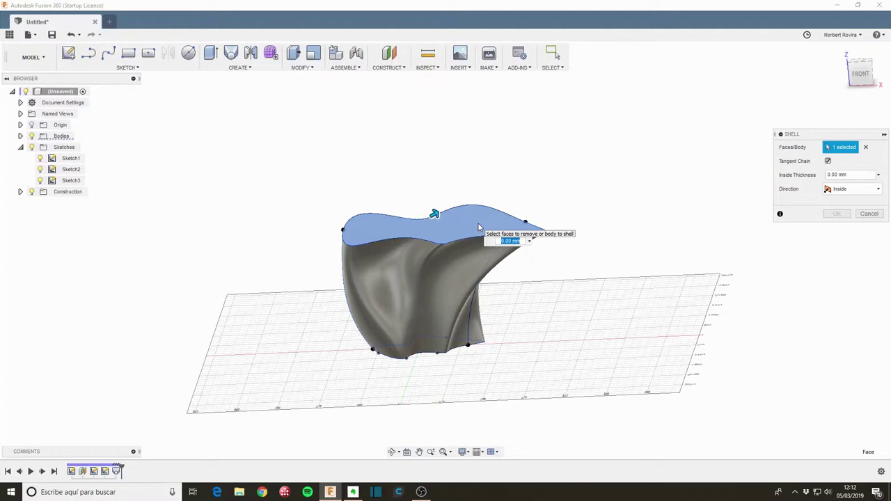
pyautogui.write('1')
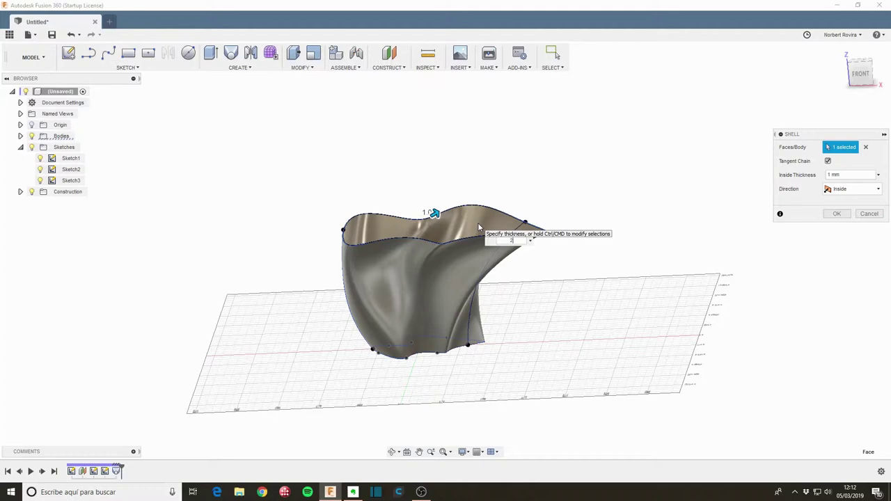
pyautogui.write('2')
pyautogui.moveTo(550, 234)
pyautogui.keyDown('shift'); pyautogui.mouseDown(button='middle')
pyautogui.moveTo(557, 245)
pyautogui.moveTo(541, 176)
pyautogui.mouseUp(button='middle'); pyautogui.keyUp('shift')
pyautogui.press('Return')
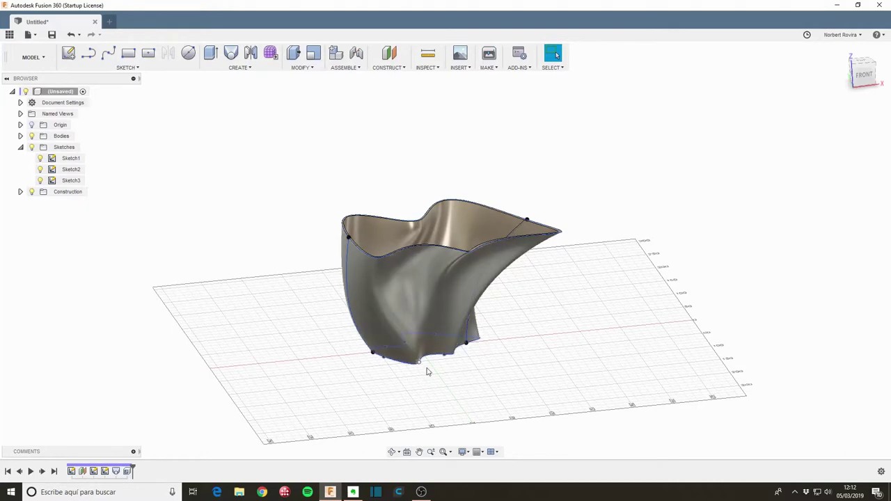
pyautogui.moveTo(415, 379)
pyautogui.keyDown('shift'); pyautogui.mouseDown(button='middle')
pyautogui.moveTo(479, 415)
pyautogui.moveTo(368, 378)
pyautogui.moveTo(391, 431)
pyautogui.moveTo(373, 413)
pyautogui.moveTo(369, 388)
pyautogui.mouseUp(button='middle'); pyautogui.keyUp('shift')
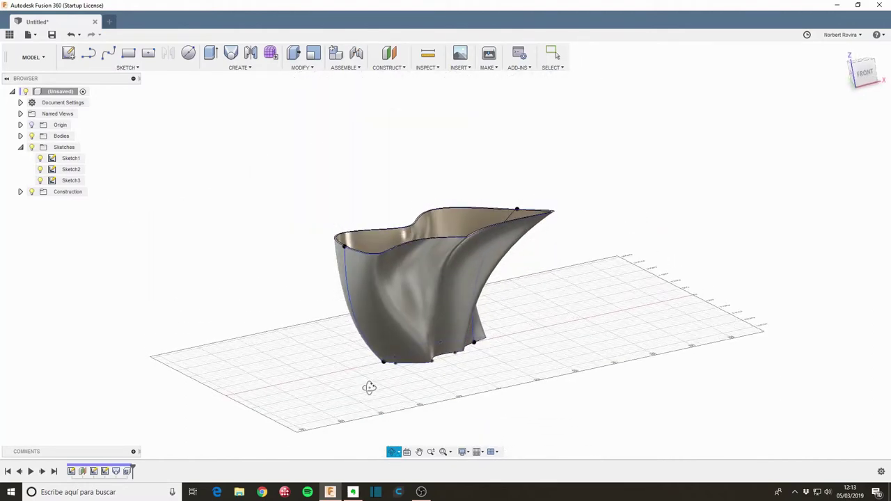
# In Sketch3, draw a spline rail from the bottom profile up to the top profile
pyautogui.doubleClick(105, 472)
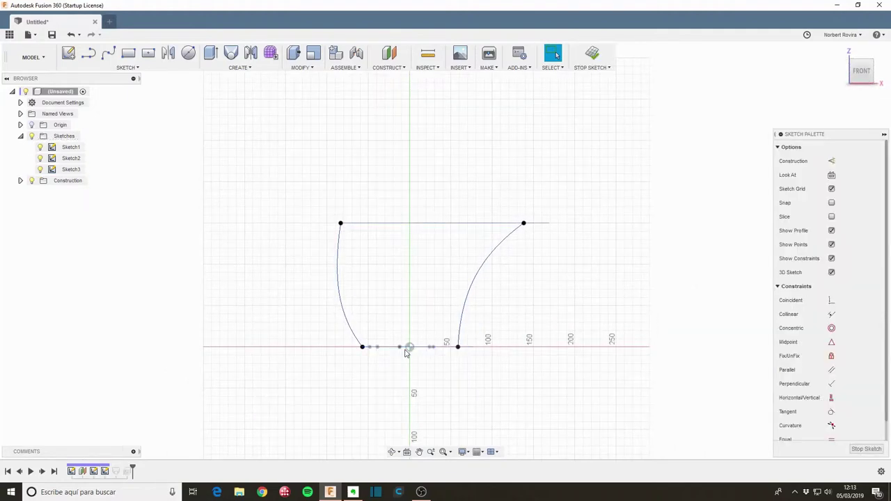
pyautogui.keyDown('shift'); pyautogui.moveTo(352, 334); pyautogui.dragTo(334, 328, button='middle'); pyautogui.keyUp('shift')
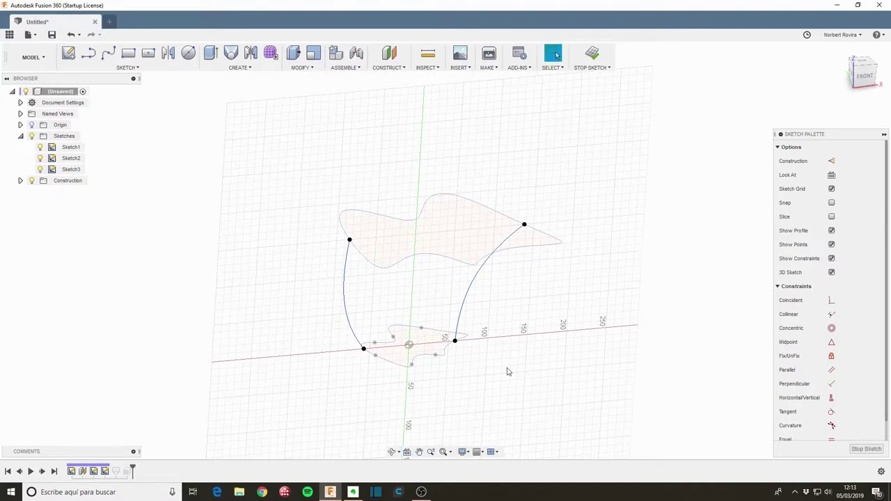
pyautogui.click(108, 53)
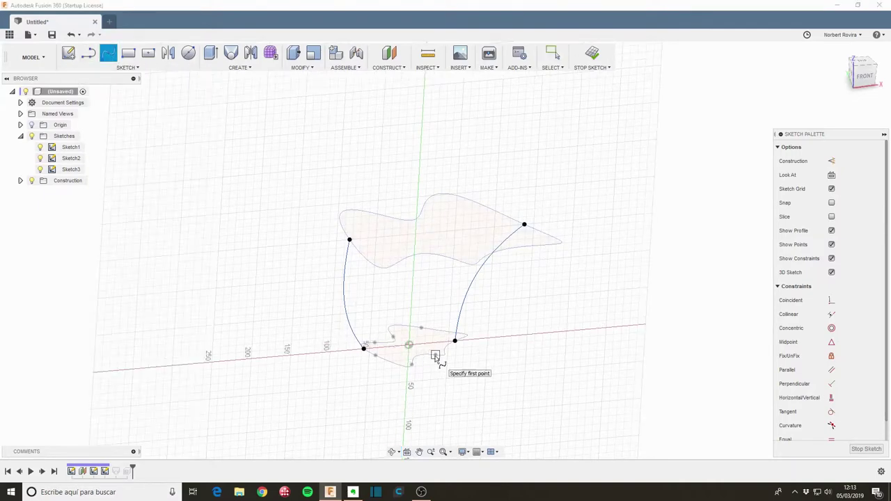
pyautogui.click(436, 356)
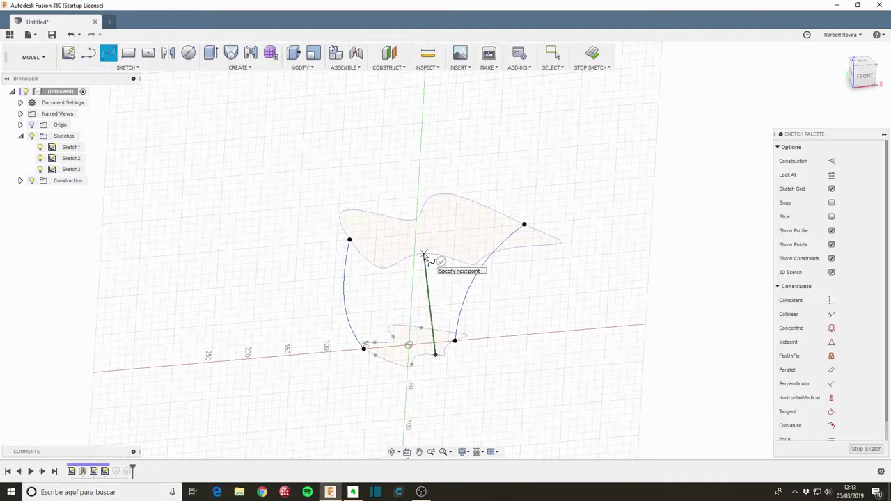
pyautogui.doubleClick(424, 255)
pyautogui.moveTo(596, 341)
pyautogui.keyDown('shift'); pyautogui.mouseDown(button='middle')
pyautogui.moveTo(541, 312)
pyautogui.moveTo(566, 314)
pyautogui.moveTo(561, 309)
pyautogui.moveTo(557, 317)
pyautogui.moveTo(472, 293)
pyautogui.mouseUp(button='middle'); pyautogui.keyUp('shift')
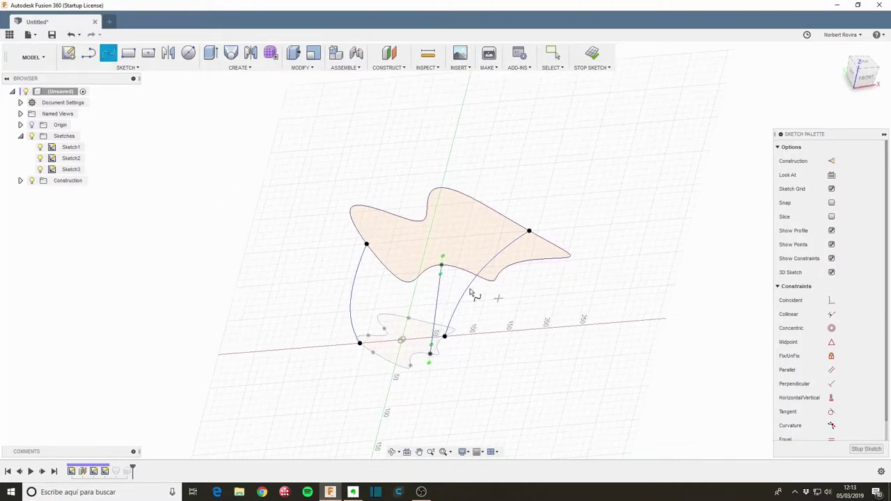
pyautogui.press('Escape')
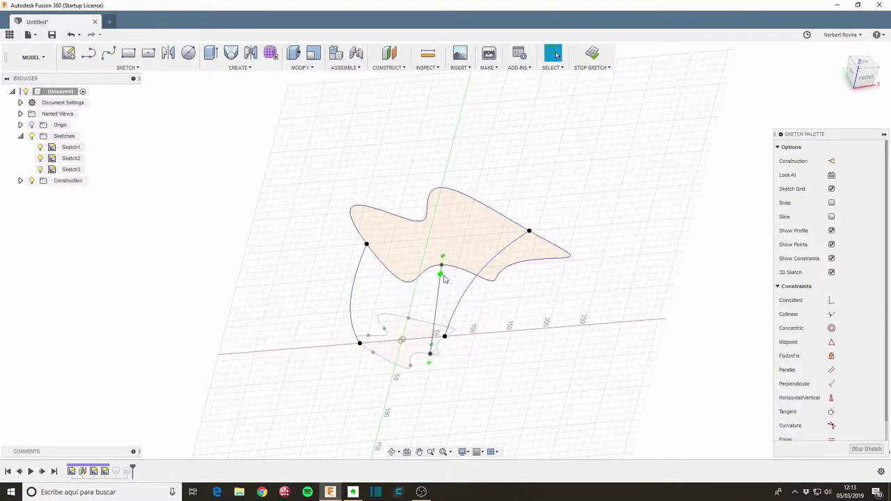
# Check the new rail's ends on both profiles and finish the sketch
pyautogui.click(445, 279)
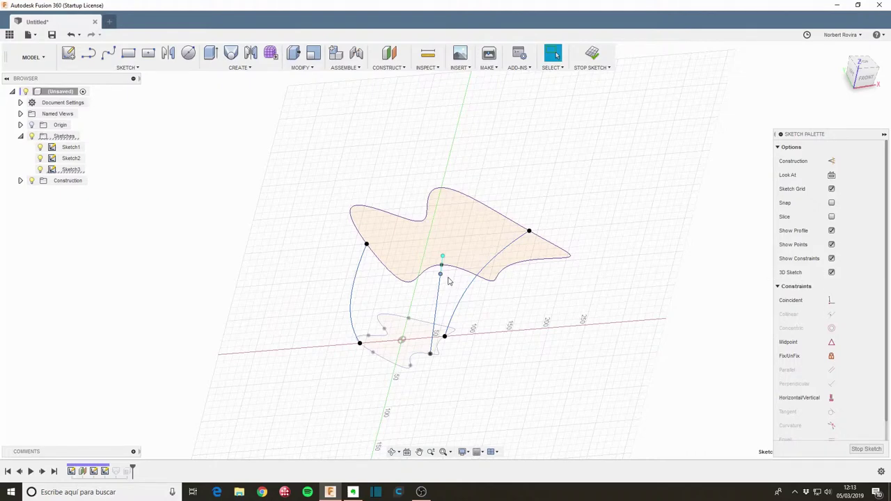
pyautogui.click(433, 351)
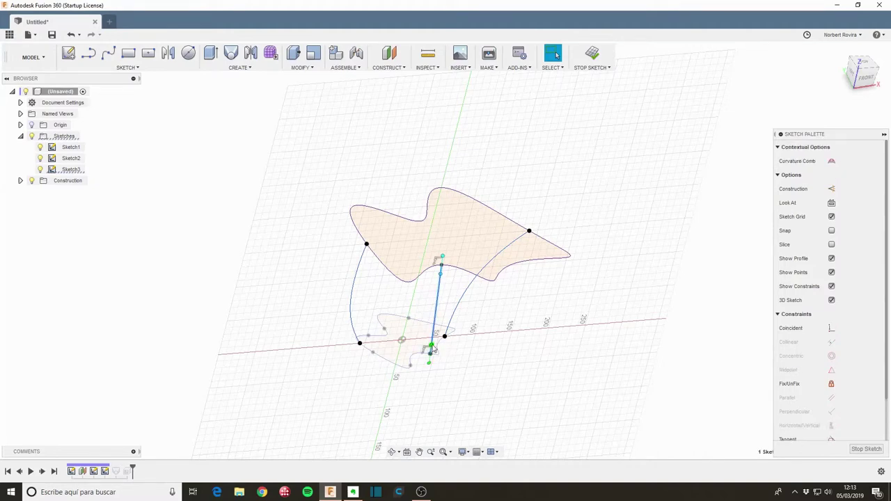
pyautogui.keyDown('shift'); pyautogui.moveTo(433, 349); pyautogui.dragTo(433, 347, button='middle'); pyautogui.keyUp('shift')
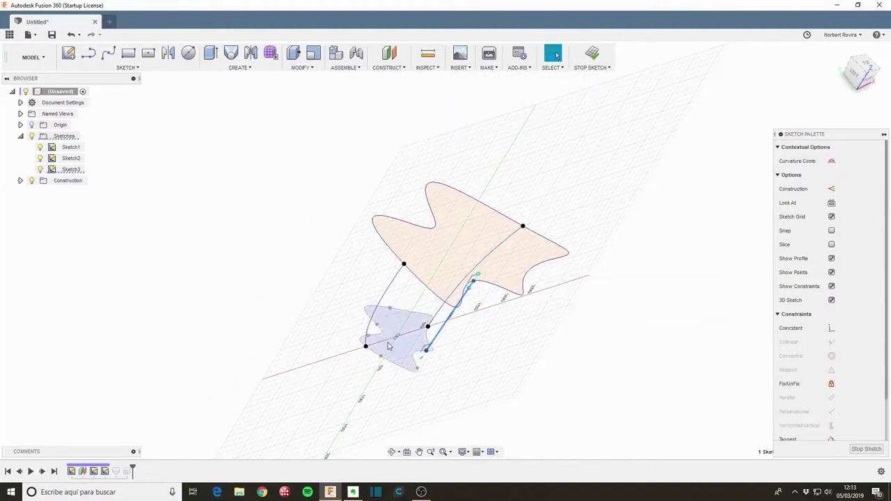
pyautogui.click(431, 345)
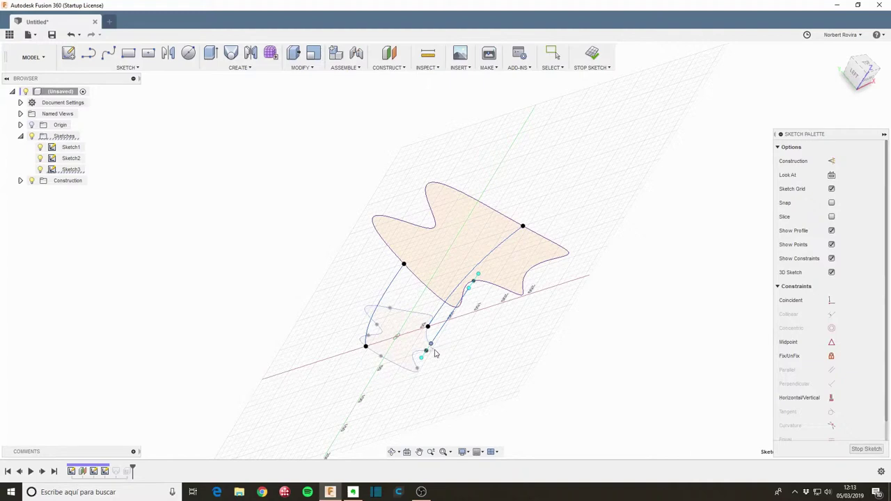
pyautogui.press('Escape')
pyautogui.keyDown('shift'); pyautogui.moveTo(545, 337); pyautogui.dragTo(523, 318, button='middle'); pyautogui.keyUp('shift')
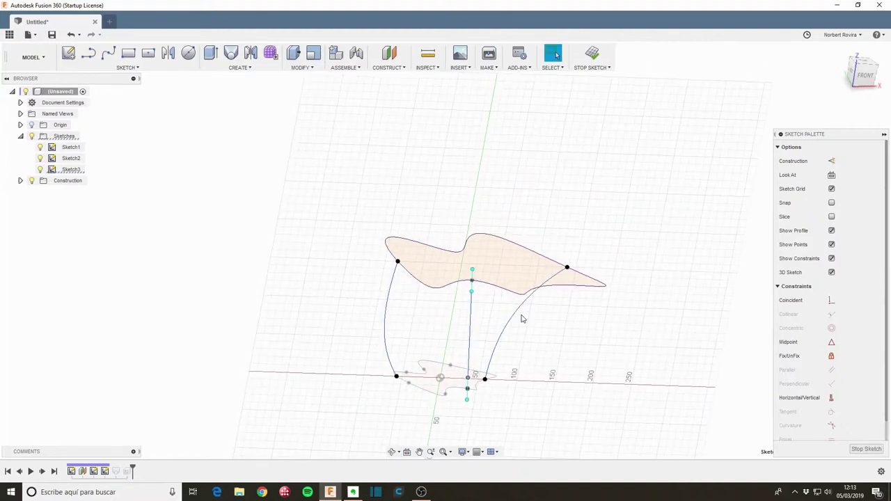
pyautogui.click(864, 449)
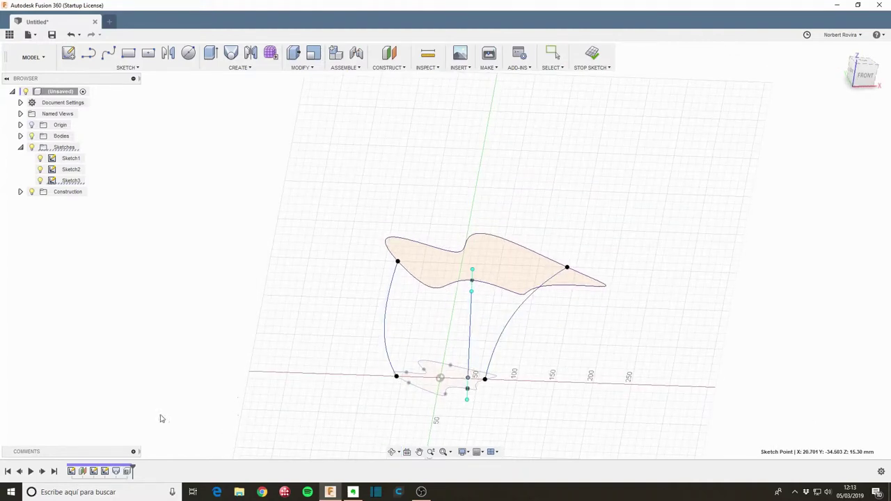
# Edit Loft1 to add the new centre spline as Rail 3
pyautogui.doubleClick(116, 472)
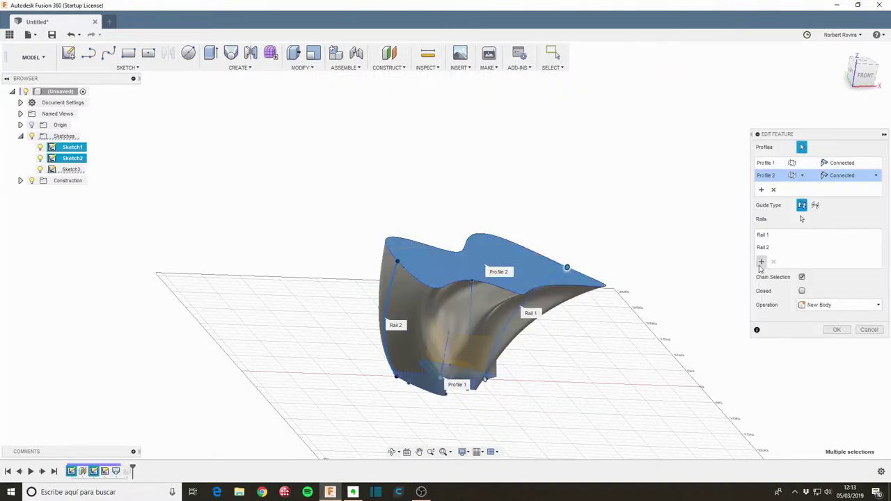
pyautogui.click(762, 263)
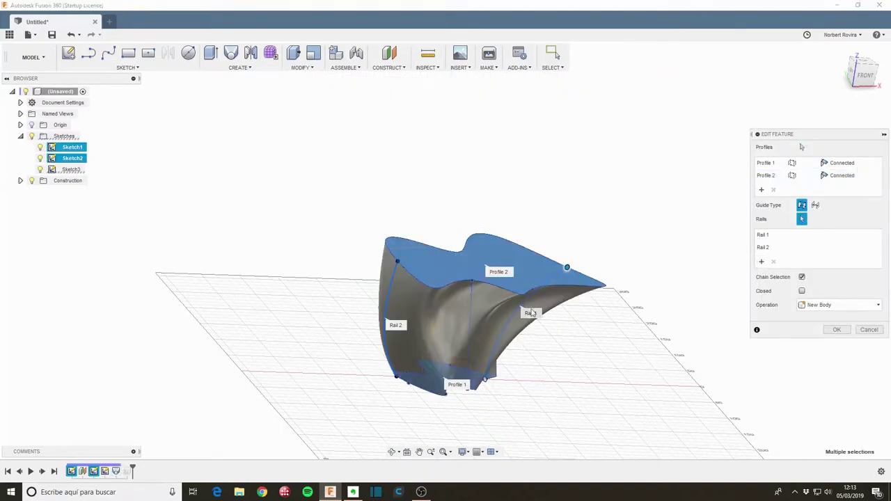
pyautogui.click(471, 325)
pyautogui.moveTo(416, 406)
pyautogui.keyDown('shift'); pyautogui.mouseDown(button='middle')
pyautogui.moveTo(387, 380)
pyautogui.moveTo(378, 394)
pyautogui.moveTo(374, 382)
pyautogui.mouseUp(button='middle'); pyautogui.keyUp('shift')
pyautogui.click(838, 343)
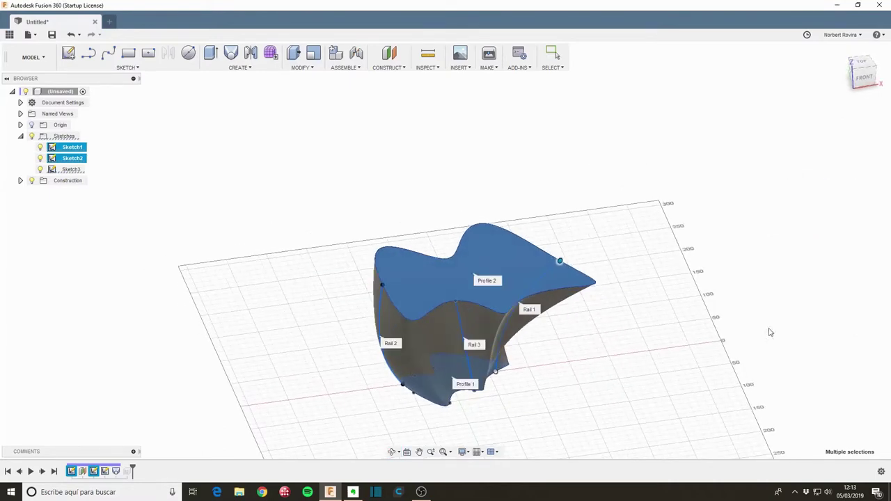
# Reopen Sketch3 and move the rail's top point about 5 mm to bend the curve
pyautogui.doubleClick(105, 472)
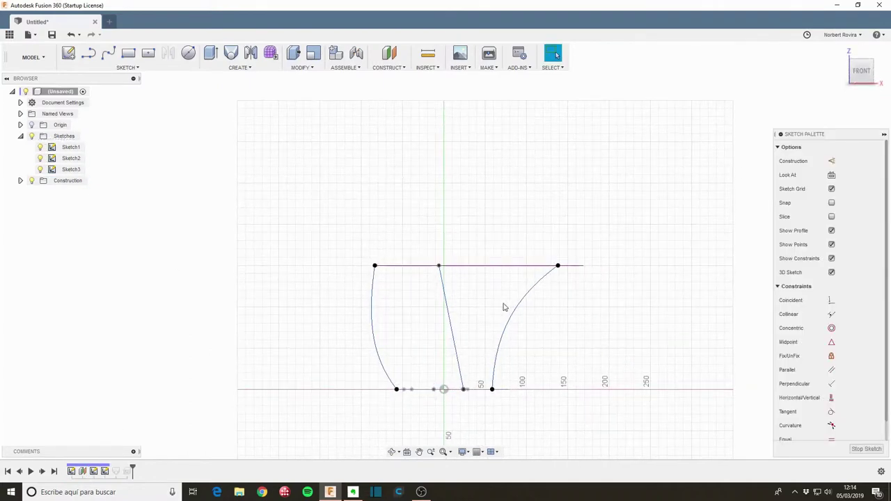
pyautogui.keyDown('shift'); pyautogui.moveTo(477, 243); pyautogui.dragTo(427, 332, button='middle'); pyautogui.keyUp('shift')
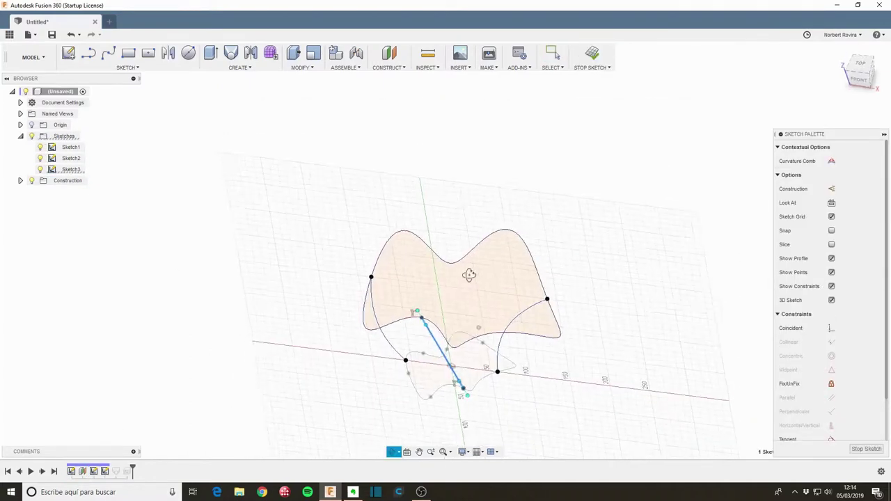
pyautogui.click(427, 331)
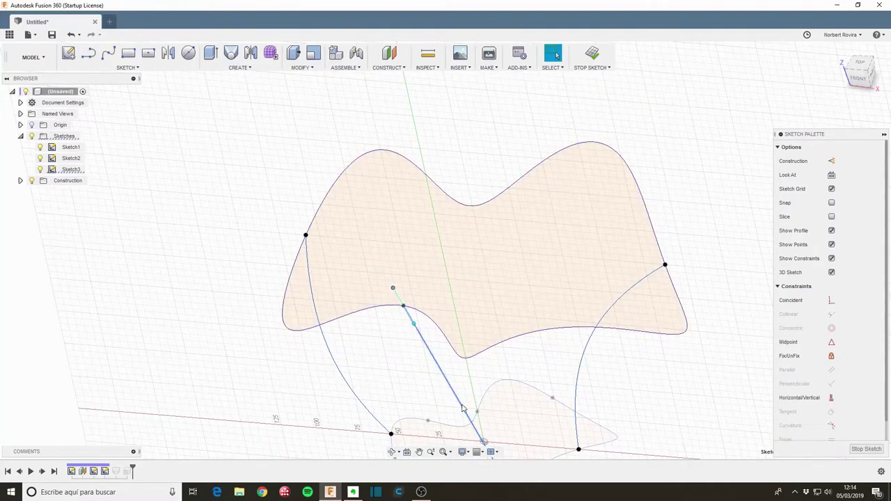
pyautogui.keyDown('shift'); pyautogui.moveTo(393, 291); pyautogui.dragTo(490, 327, button='middle'); pyautogui.keyUp('shift')
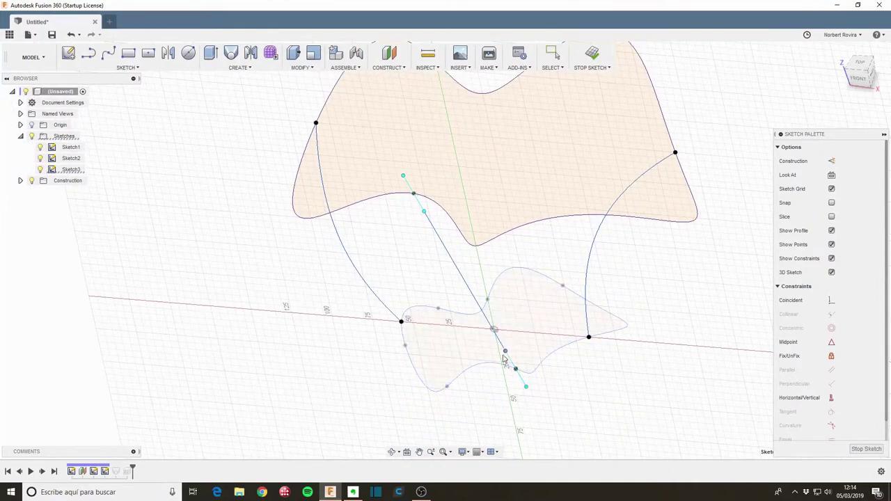
pyautogui.keyDown('shift'); pyautogui.moveTo(507, 357); pyautogui.dragTo(416, 336, button='middle'); pyautogui.keyUp('shift')
pyautogui.press('m')
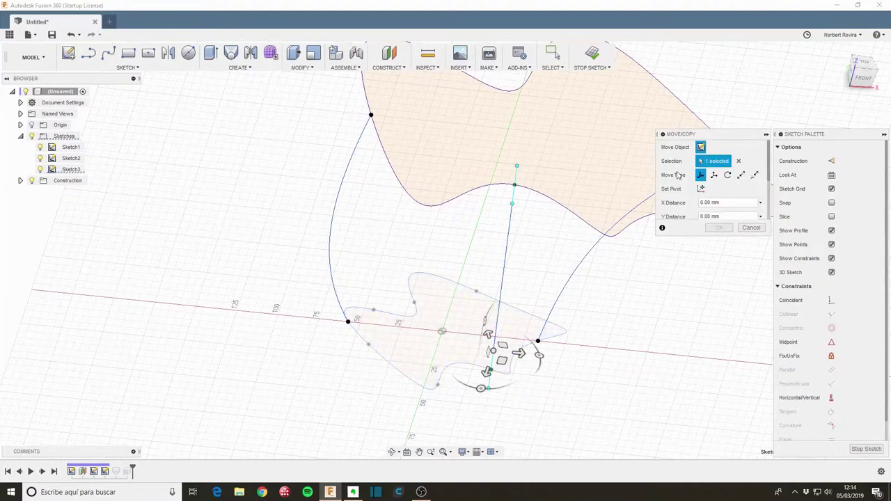
pyautogui.click(739, 161)
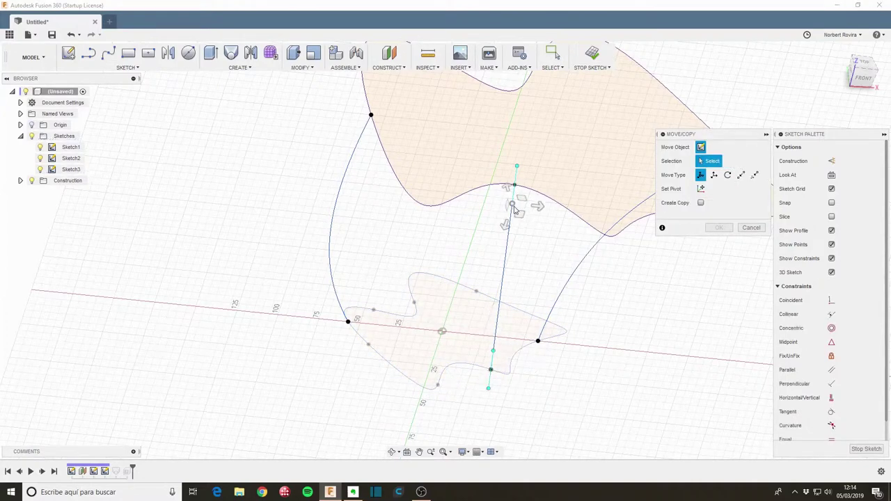
pyautogui.click(517, 168)
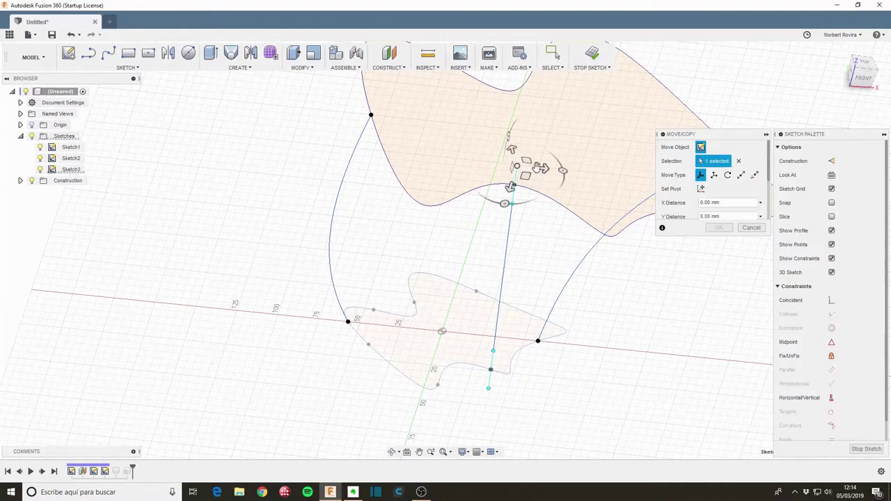
pyautogui.moveTo(545, 169); pyautogui.dragTo(550, 170)
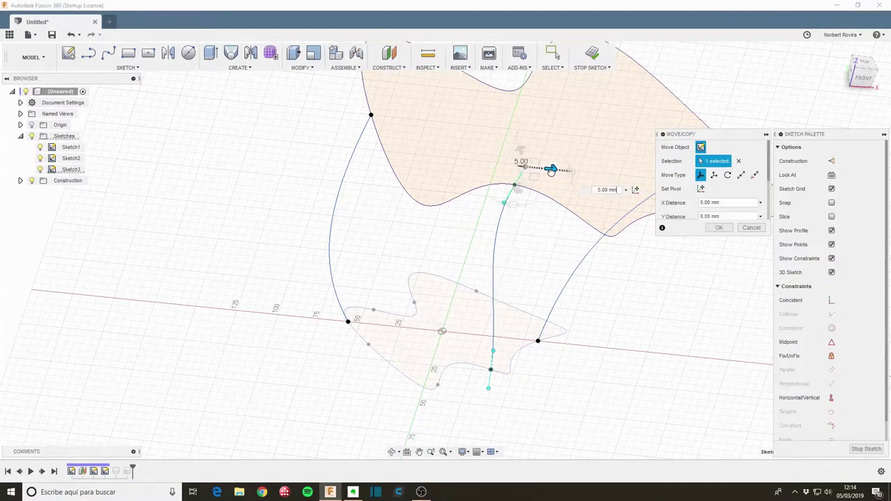
pyautogui.moveTo(392, 258)
pyautogui.keyDown('shift'); pyautogui.mouseDown(button='middle')
pyautogui.moveTo(384, 269)
pyautogui.moveTo(623, 238)
pyautogui.mouseUp(button='middle'); pyautogui.keyUp('shift')
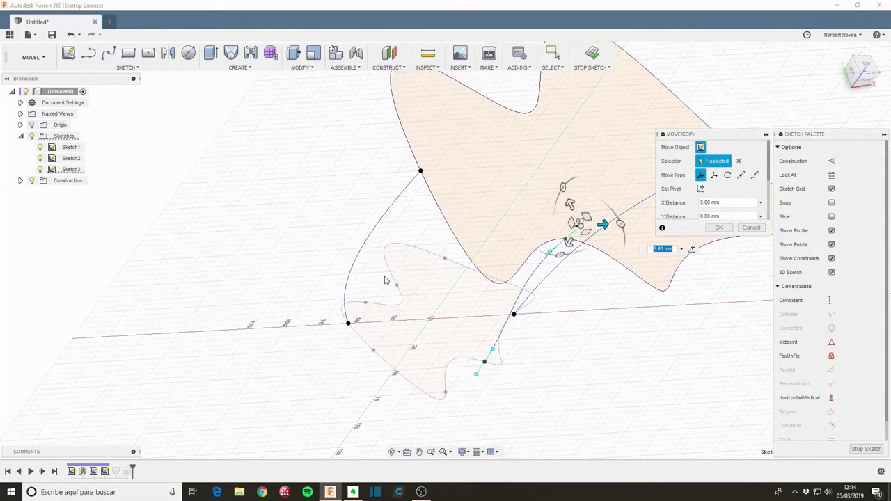
pyautogui.moveTo(585, 222)
pyautogui.mouseDown()
pyautogui.moveTo(573, 207)
pyautogui.moveTo(578, 216)
pyautogui.mouseUp()
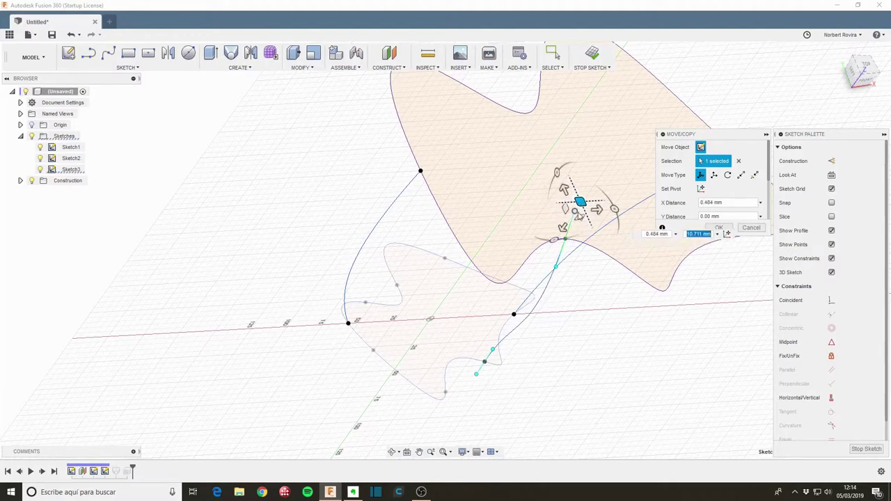
pyautogui.click(724, 229)
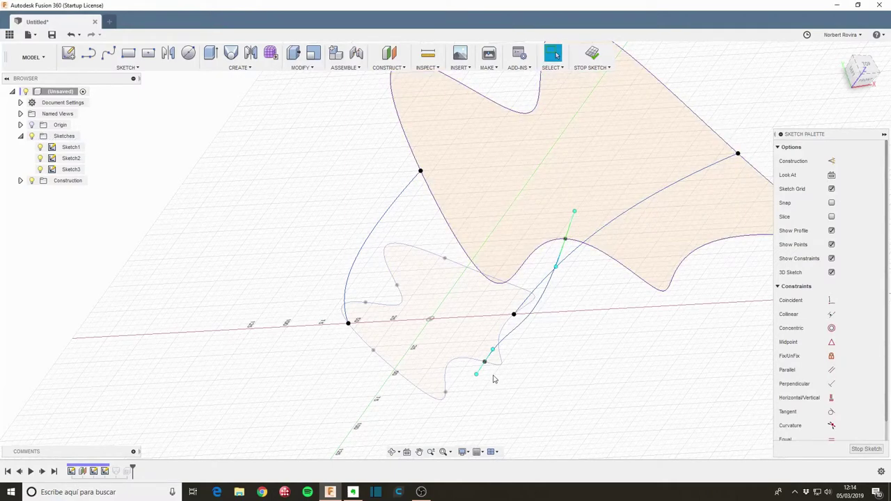
# Shift the rail's lower point about 6 mm downward and finish the sketch
pyautogui.moveTo(499, 381)
pyautogui.keyDown('shift'); pyautogui.mouseDown(button='middle')
pyautogui.moveTo(542, 349)
pyautogui.moveTo(493, 388)
pyautogui.mouseUp(button='middle'); pyautogui.keyUp('shift')
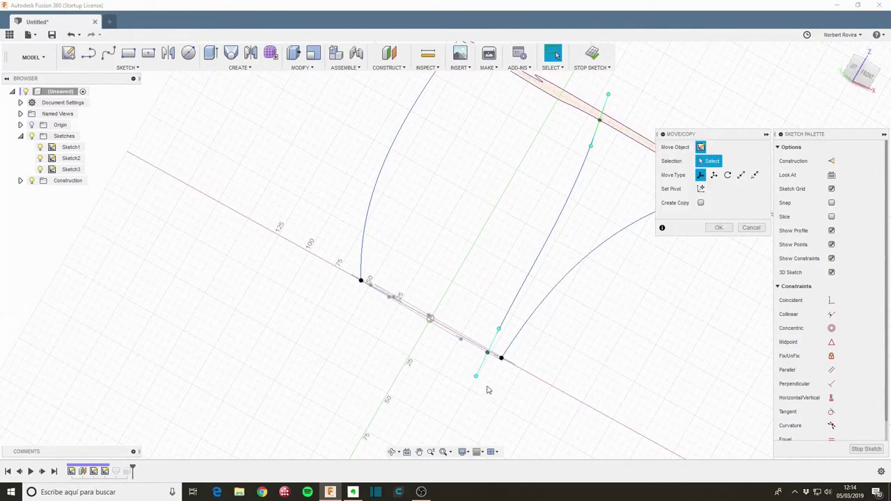
pyautogui.press('m')
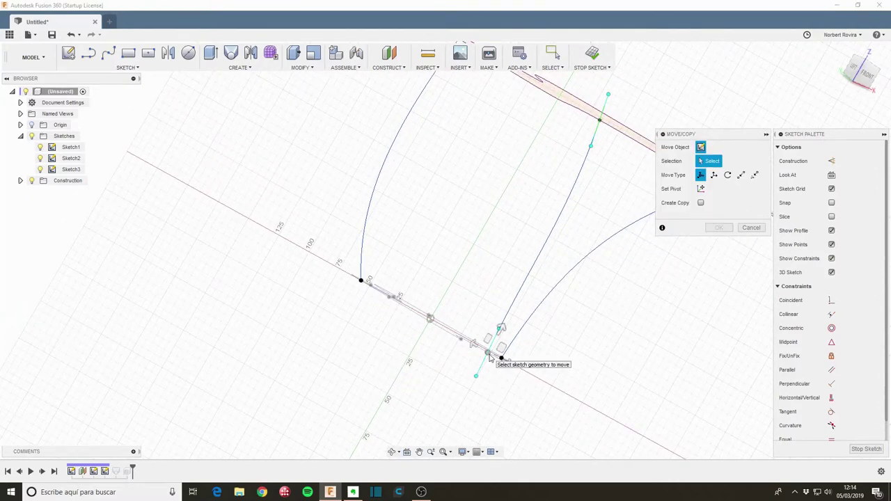
pyautogui.click(474, 373)
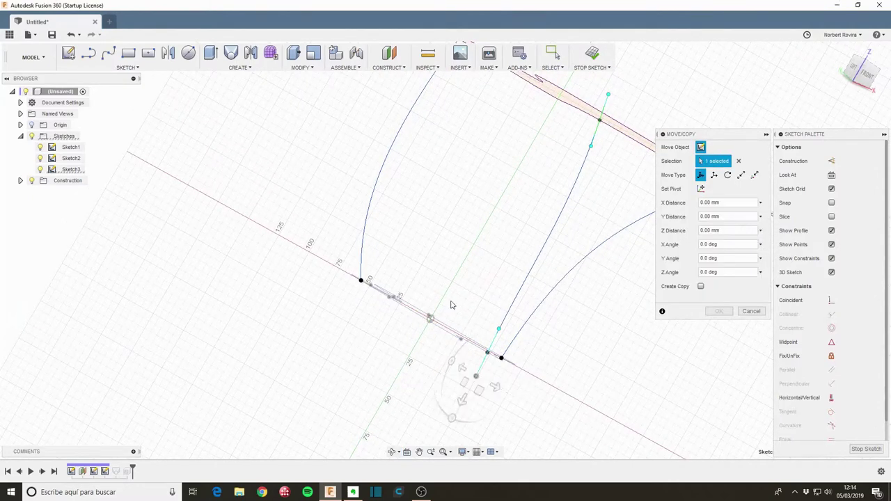
pyautogui.keyDown('shift'); pyautogui.moveTo(451, 305); pyautogui.dragTo(460, 357, button='middle'); pyautogui.keyUp('shift')
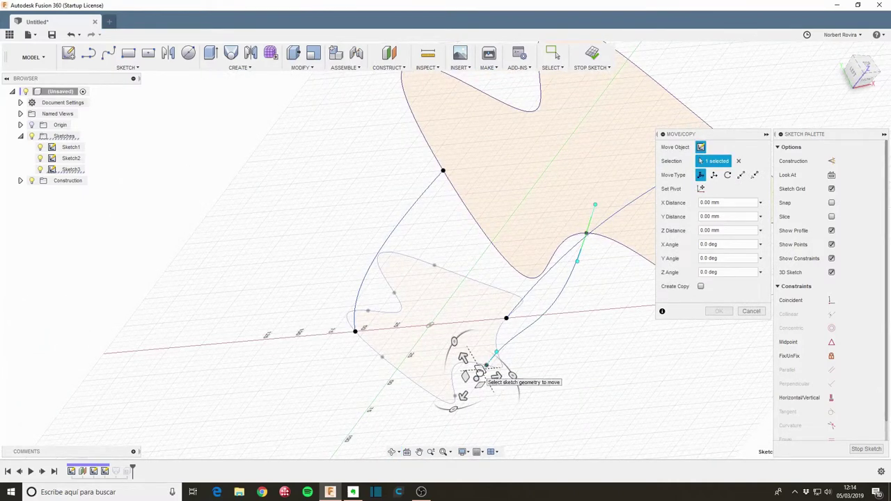
pyautogui.moveTo(480, 373); pyautogui.dragTo(482, 374)
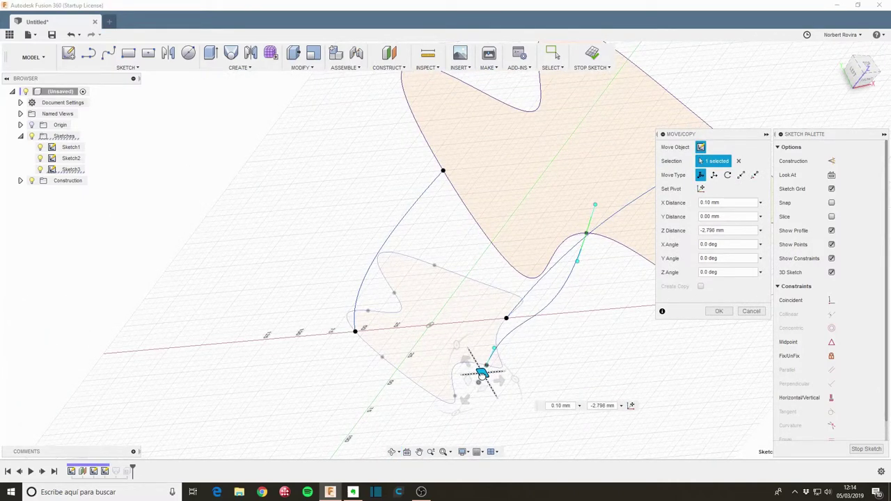
pyautogui.moveTo(482, 374); pyautogui.dragTo(484, 377)
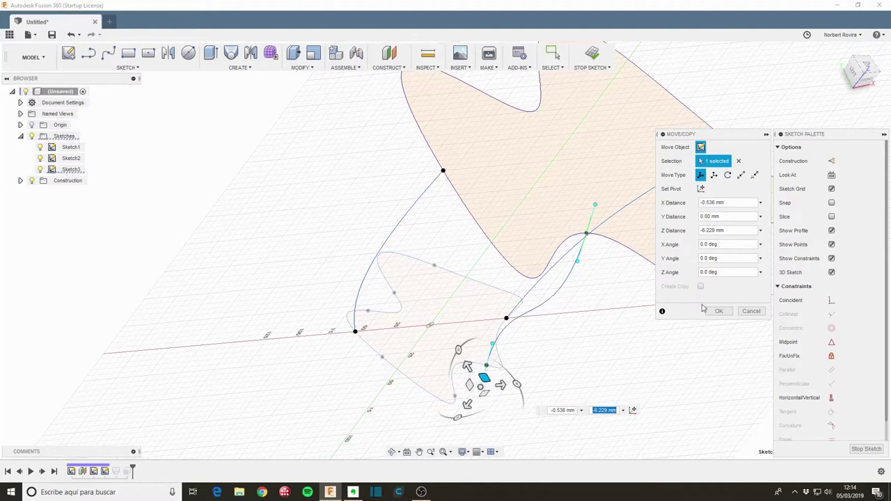
pyautogui.click(717, 311)
pyautogui.click(866, 449)
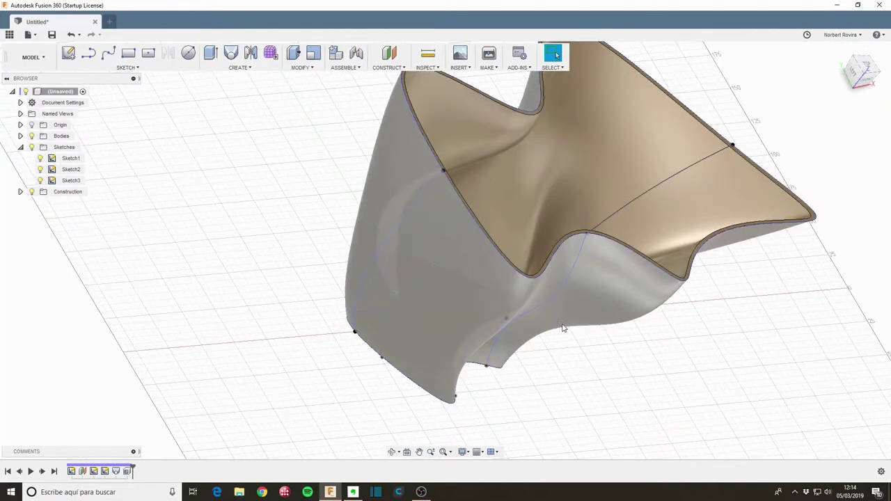
# Orbit and zoom around the rebuilt shelled vase, then bring up the Appearance library
pyautogui.moveTo(477, 371)
pyautogui.keyDown('shift'); pyautogui.mouseDown(button='middle')
pyautogui.moveTo(571, 356)
pyautogui.moveTo(533, 374)
pyautogui.moveTo(543, 398)
pyautogui.moveTo(560, 342)
pyautogui.moveTo(641, 354)
pyautogui.moveTo(646, 364)
pyautogui.moveTo(520, 307)
pyautogui.moveTo(397, 282)
pyautogui.mouseUp(button='middle'); pyautogui.keyUp('shift')
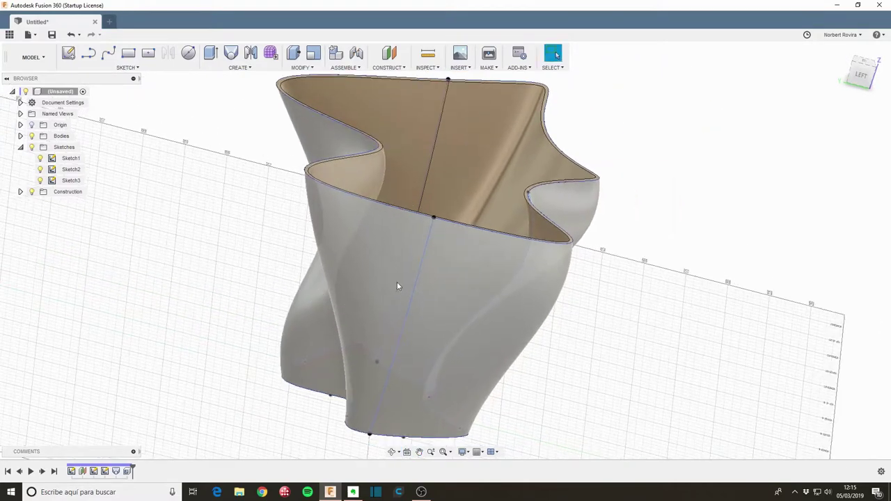
pyautogui.scroll(-3, 398, 282)
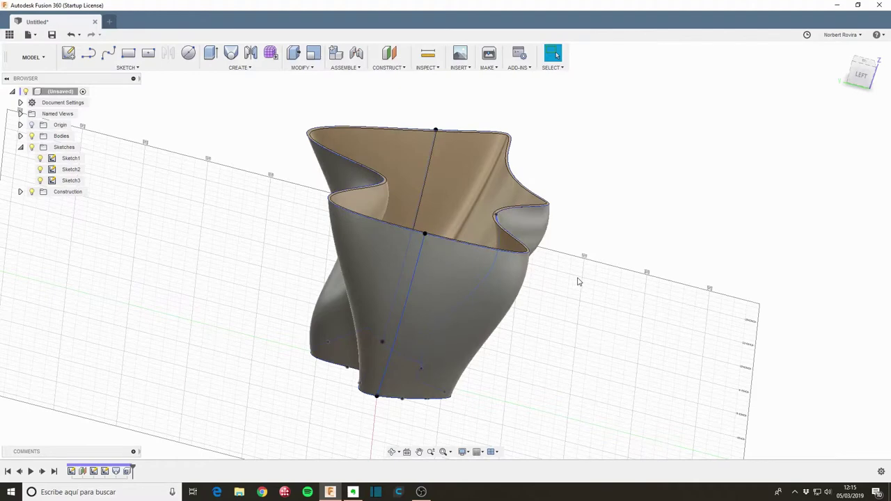
pyautogui.press('a')
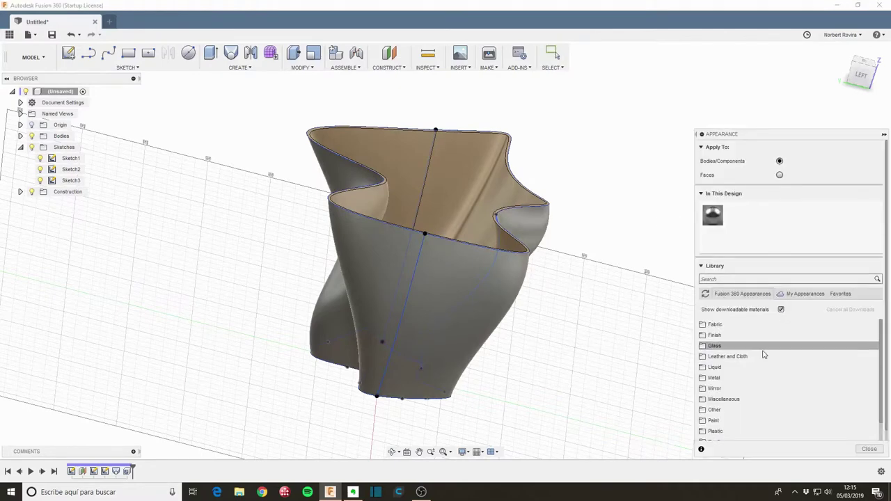
# Apply Glass - Medium Color (Blue) from Glass > Color Density to the vase body
pyautogui.scroll(-2, 763, 358)
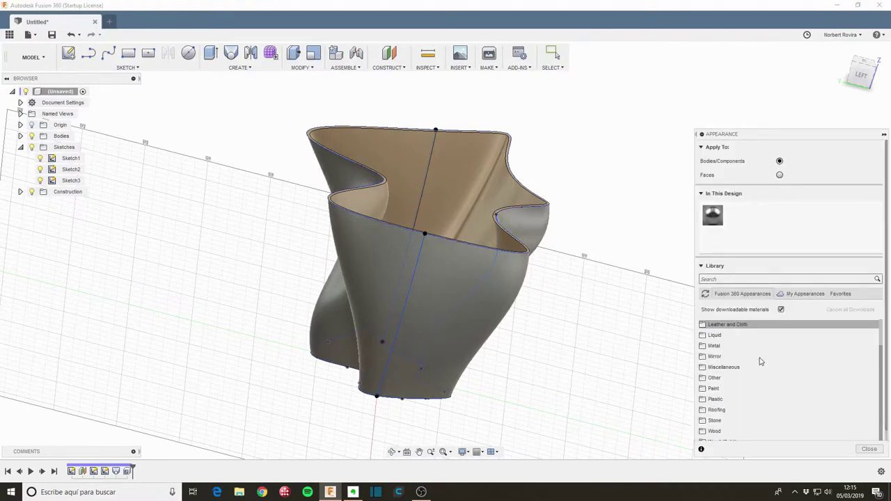
pyautogui.scroll(-1, 760, 362)
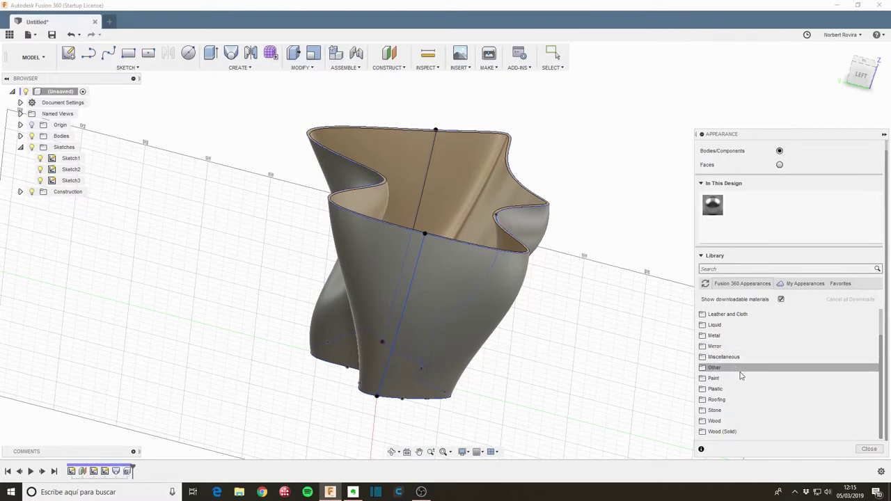
pyautogui.scroll(1, 742, 376)
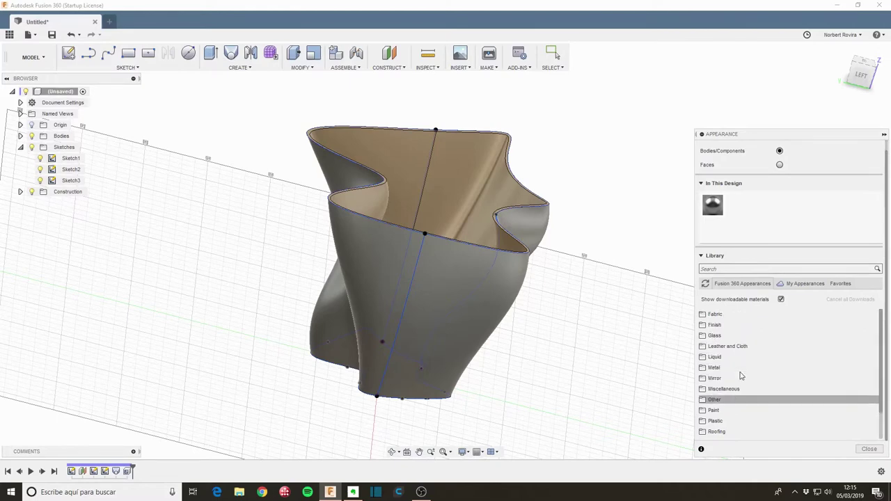
pyautogui.click(730, 337)
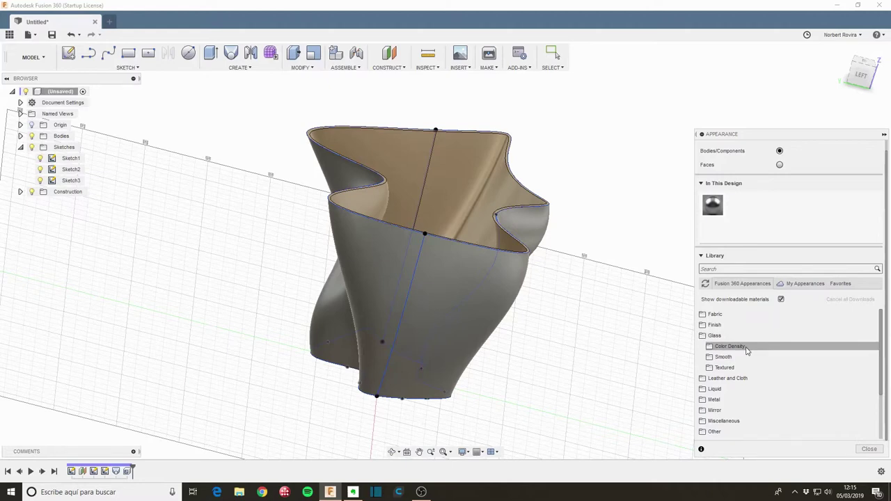
pyautogui.click(747, 351)
pyautogui.scroll(-1, 781, 369)
pyautogui.scroll(-2, 782, 368)
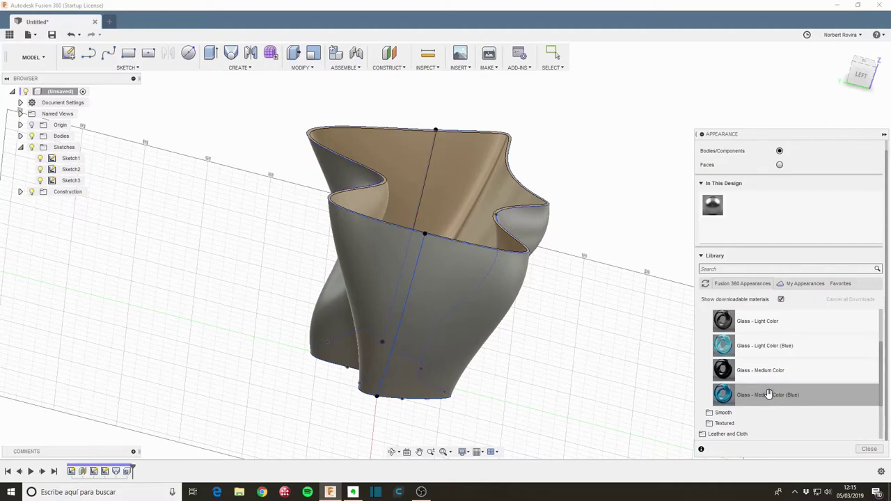
pyautogui.moveTo(768, 395); pyautogui.dragTo(483, 308)
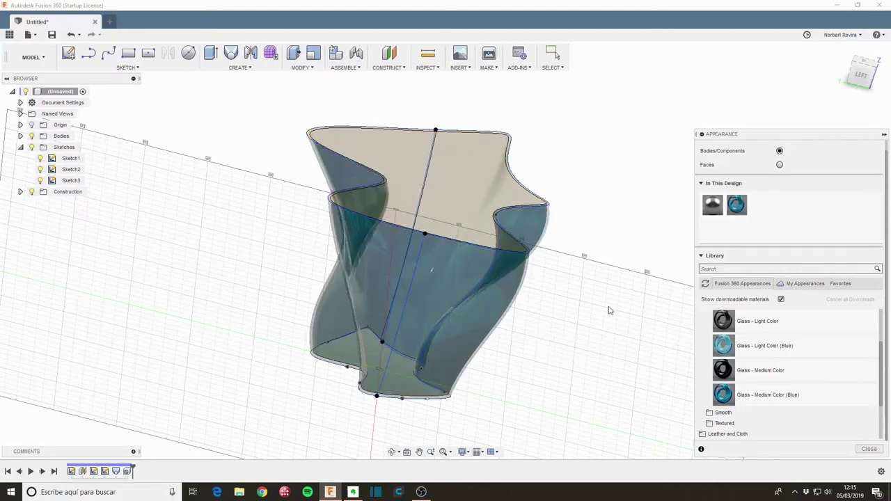
pyautogui.click(868, 450)
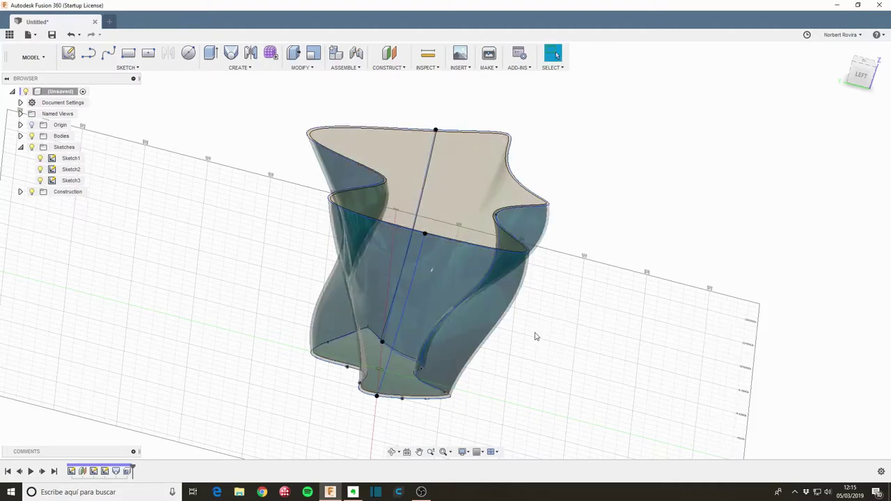
# Hide the sketches and view the blue glass vase from around and above
pyautogui.keyDown('shift'); pyautogui.moveTo(541, 328); pyautogui.dragTo(537, 318, button='middle'); pyautogui.keyUp('shift')
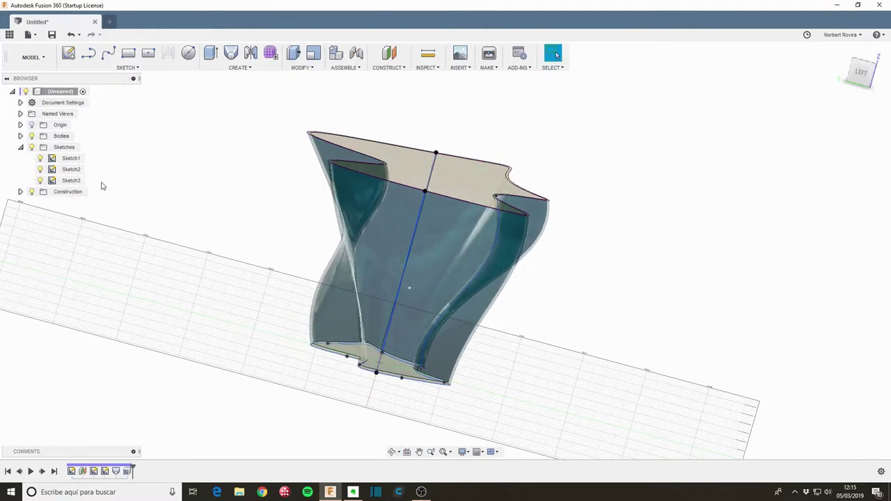
pyautogui.click(32, 147)
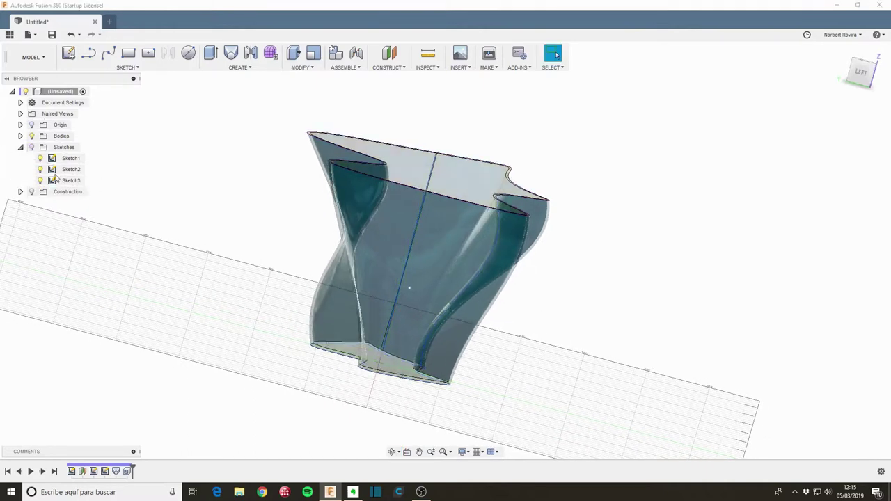
pyautogui.moveTo(575, 279)
pyautogui.keyDown('shift'); pyautogui.mouseDown(button='middle')
pyautogui.moveTo(536, 282)
pyautogui.moveTo(531, 295)
pyautogui.moveTo(527, 280)
pyautogui.moveTo(533, 265)
pyautogui.moveTo(643, 269)
pyautogui.moveTo(513, 284)
pyautogui.mouseUp(button='middle'); pyautogui.keyUp('shift')
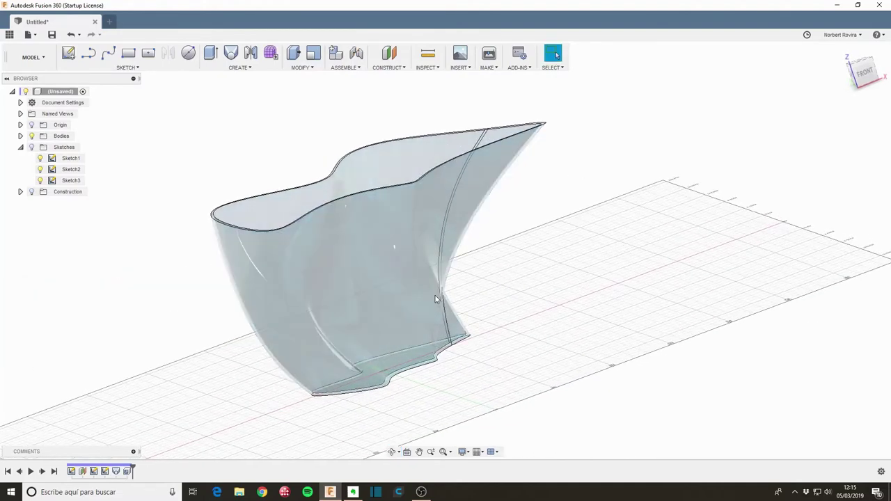
pyautogui.moveTo(434, 295)
pyautogui.keyDown('shift'); pyautogui.mouseDown(button='middle')
pyautogui.moveTo(513, 253)
pyautogui.moveTo(527, 260)
pyautogui.mouseUp(button='middle'); pyautogui.keyUp('shift')
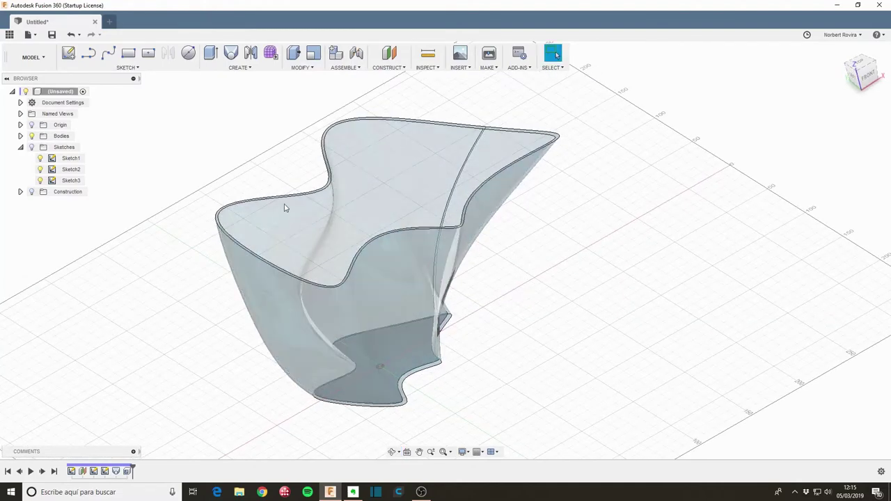